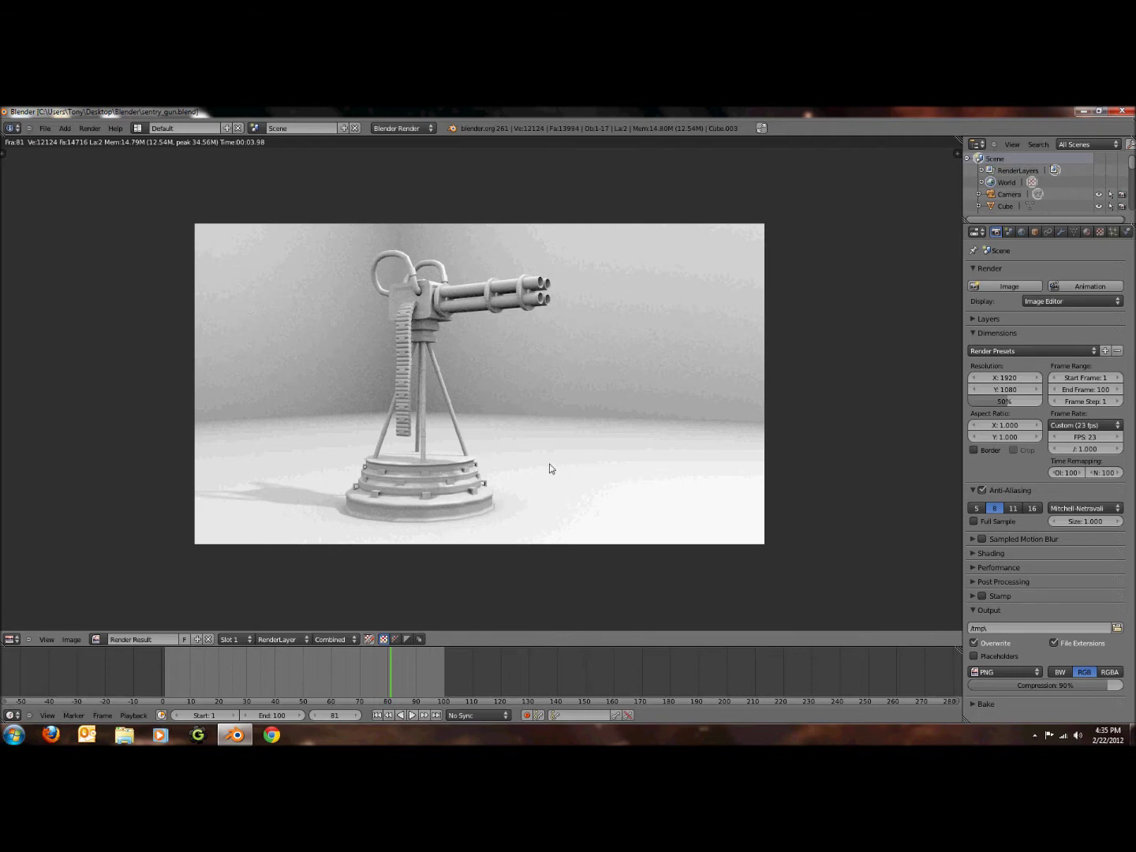
Close the render and orbit the turret round to a straight front view.
key("Escape")
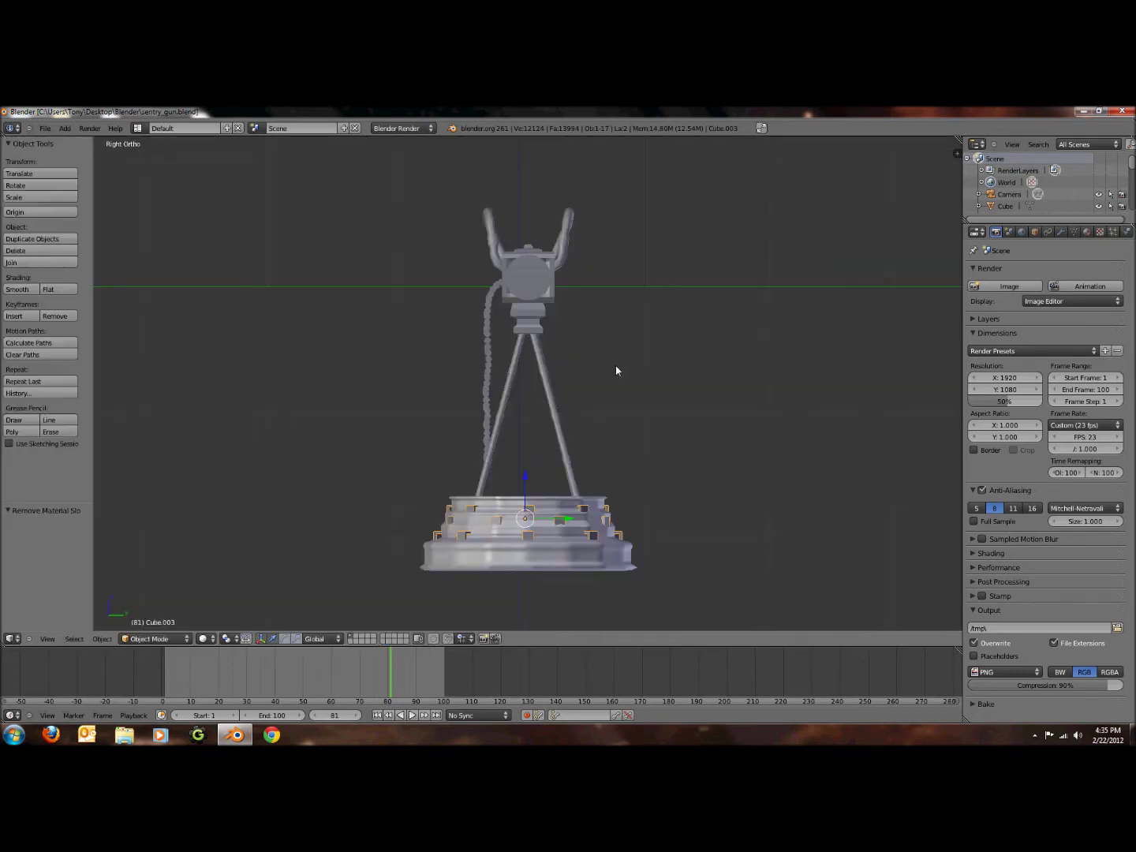
scroll(617, 371, "down", 4)
middle_click_drag(559, 376, 564, 426)
scroll(605, 409, "up", 4)
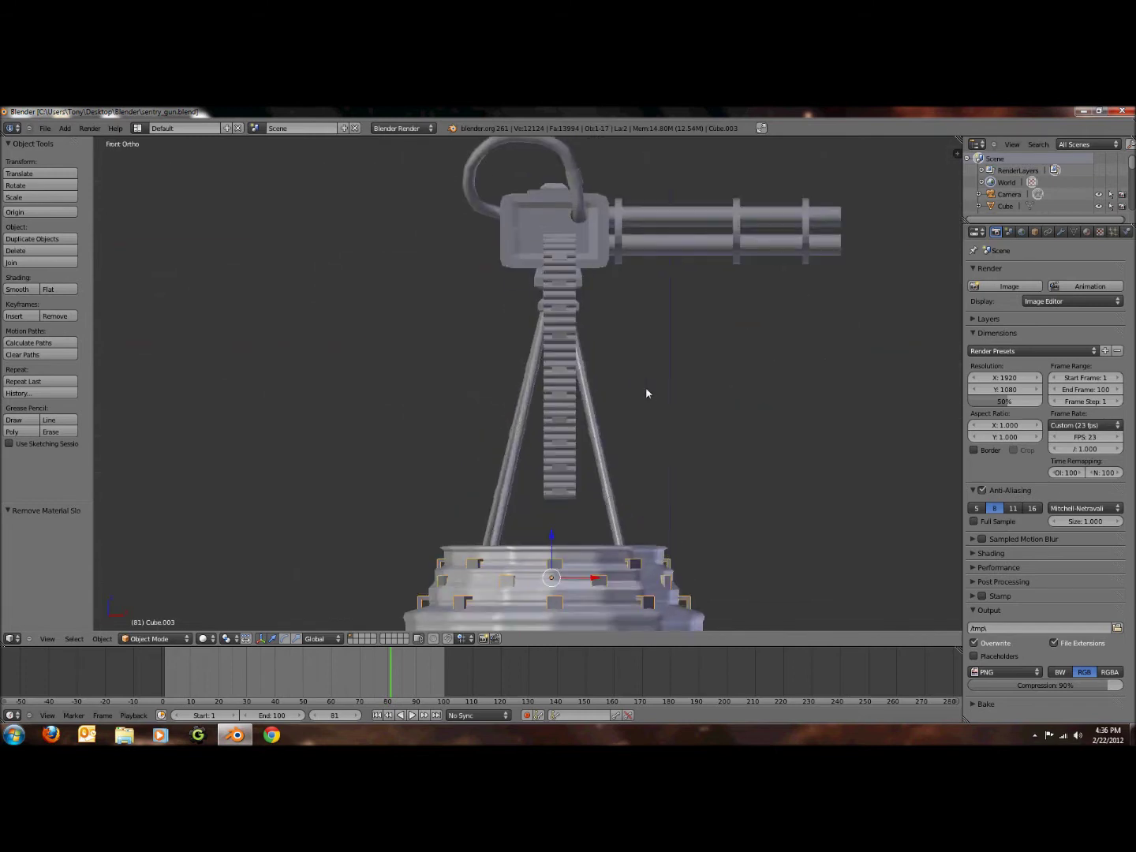
middle_click_drag(647, 393, 571, 402)
scroll(571, 403, "down", 2)
key("KP_1")
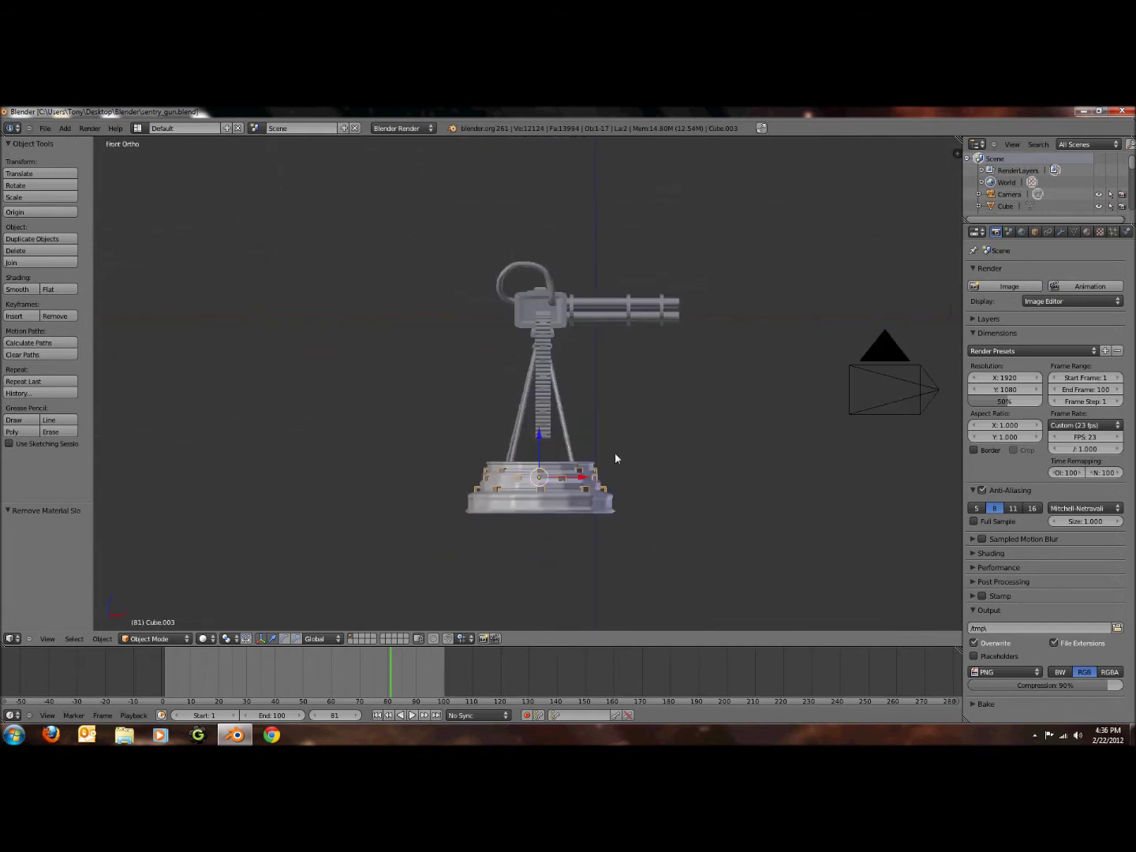
scroll(619, 468, "up", 5)
scroll(624, 473, "down", 4)
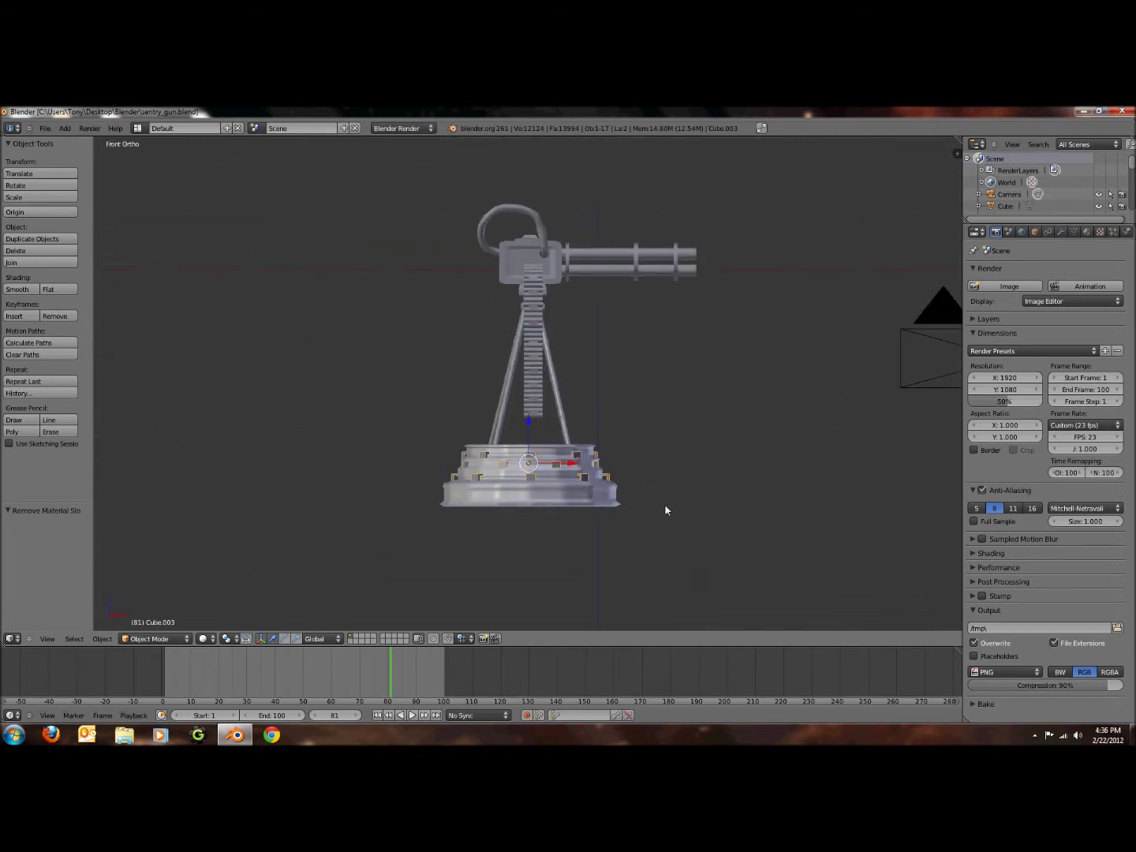
Clear the selection and select the small blocks around the turret base.
key("a")
scroll(678, 508, "up", 3)
scroll(653, 416, "down", 3)
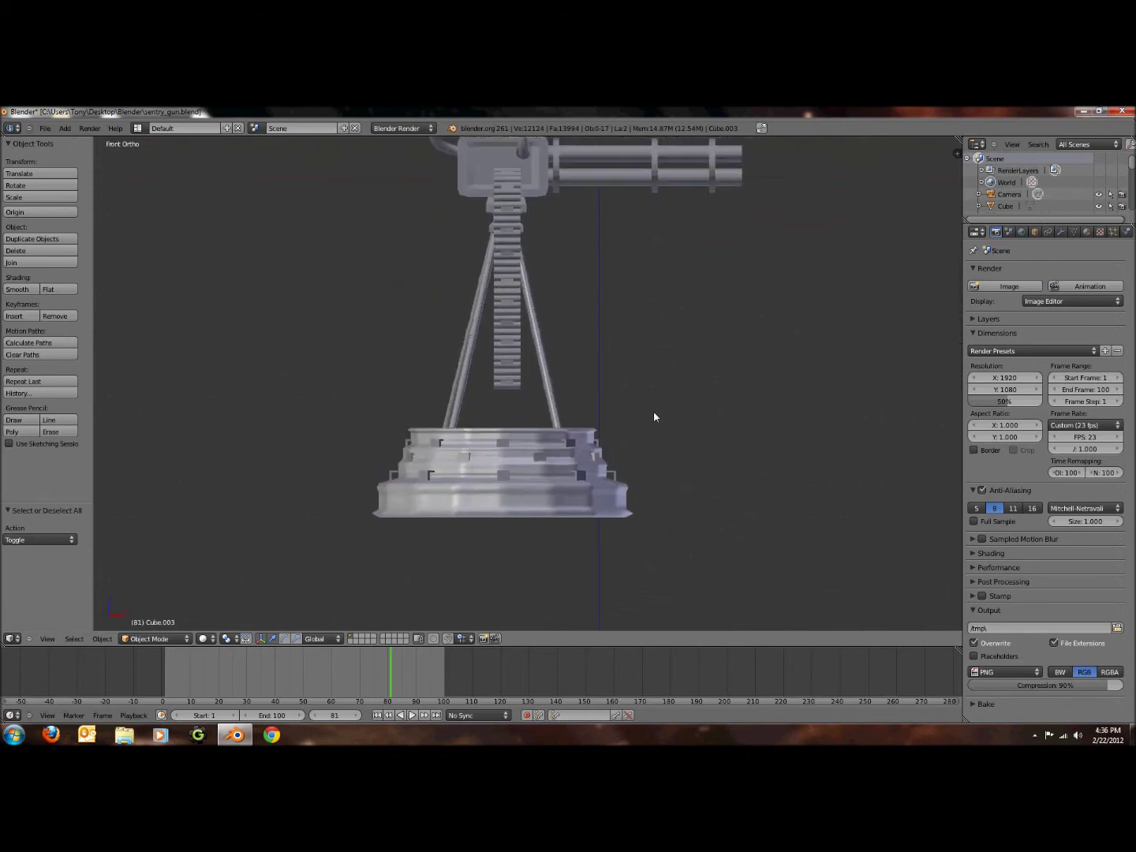
scroll(633, 386, "up", 2)
scroll(622, 410, "up", 3, "shift")
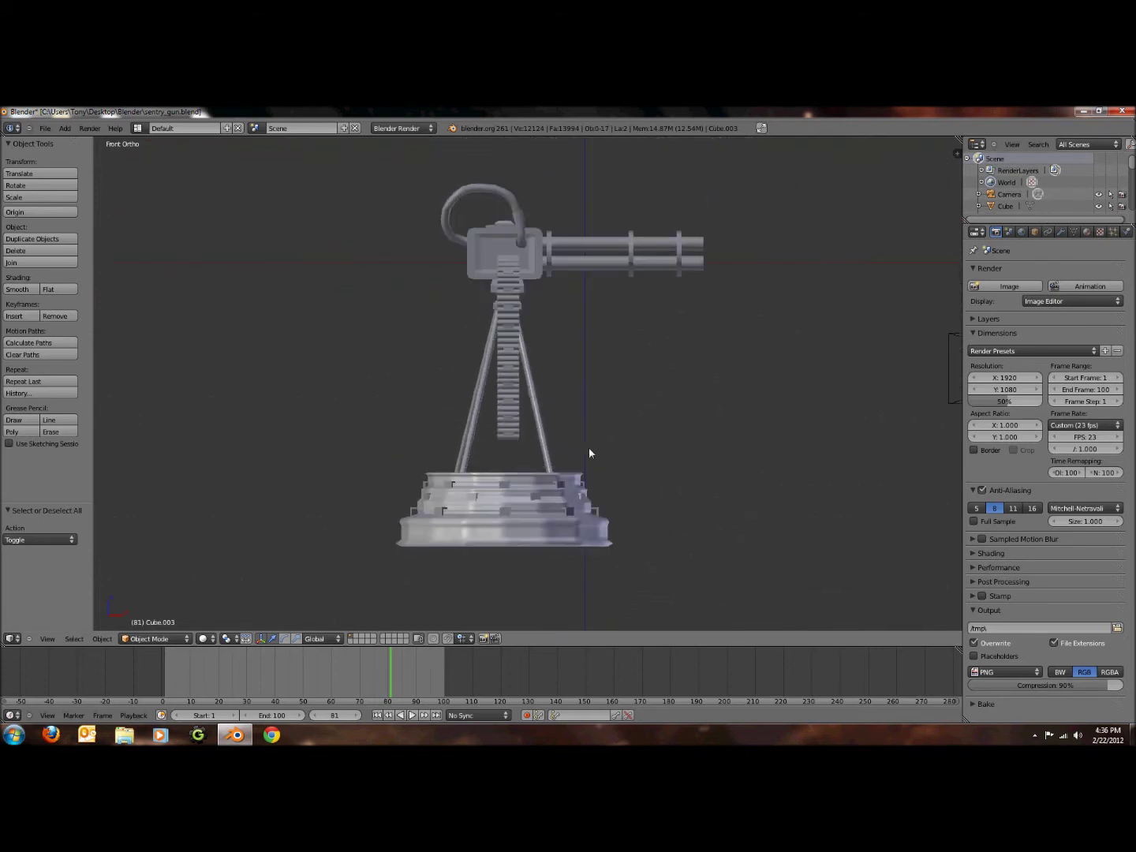
right_click(508, 493)
scroll(507, 497, "up", 1)
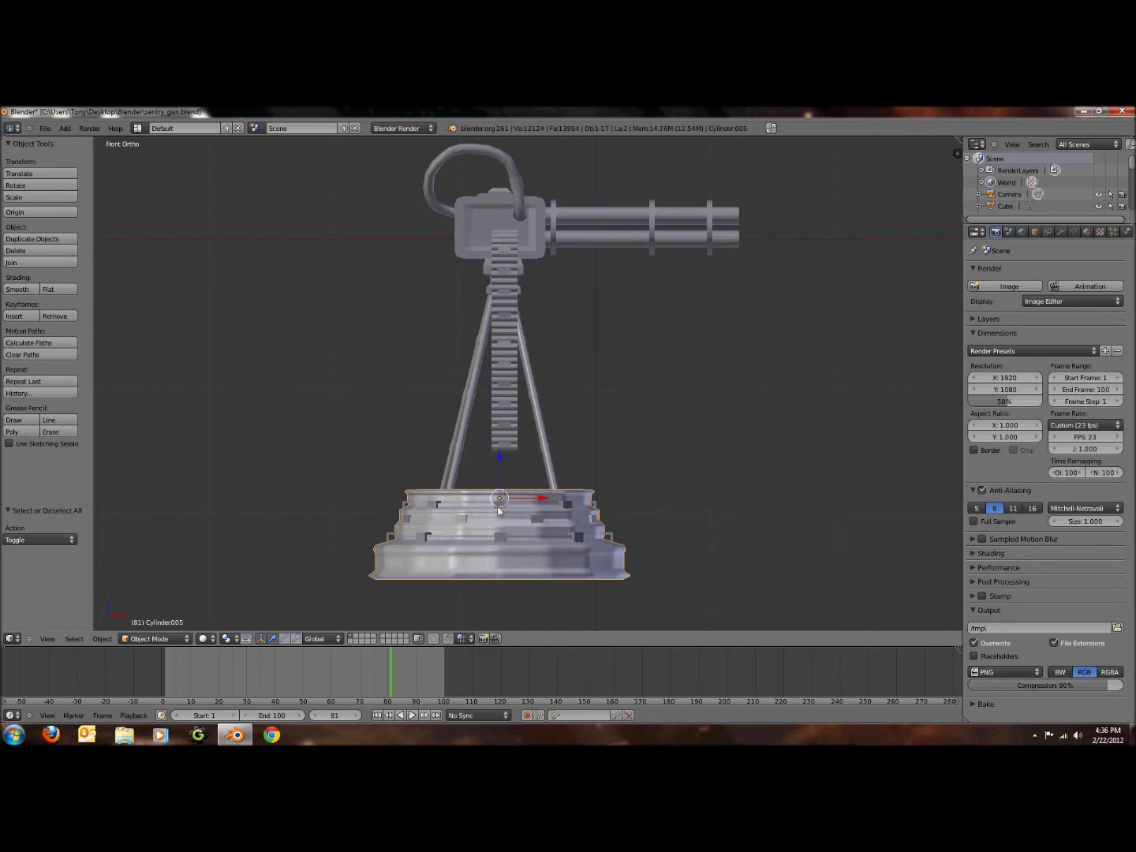
right_click(498, 510)
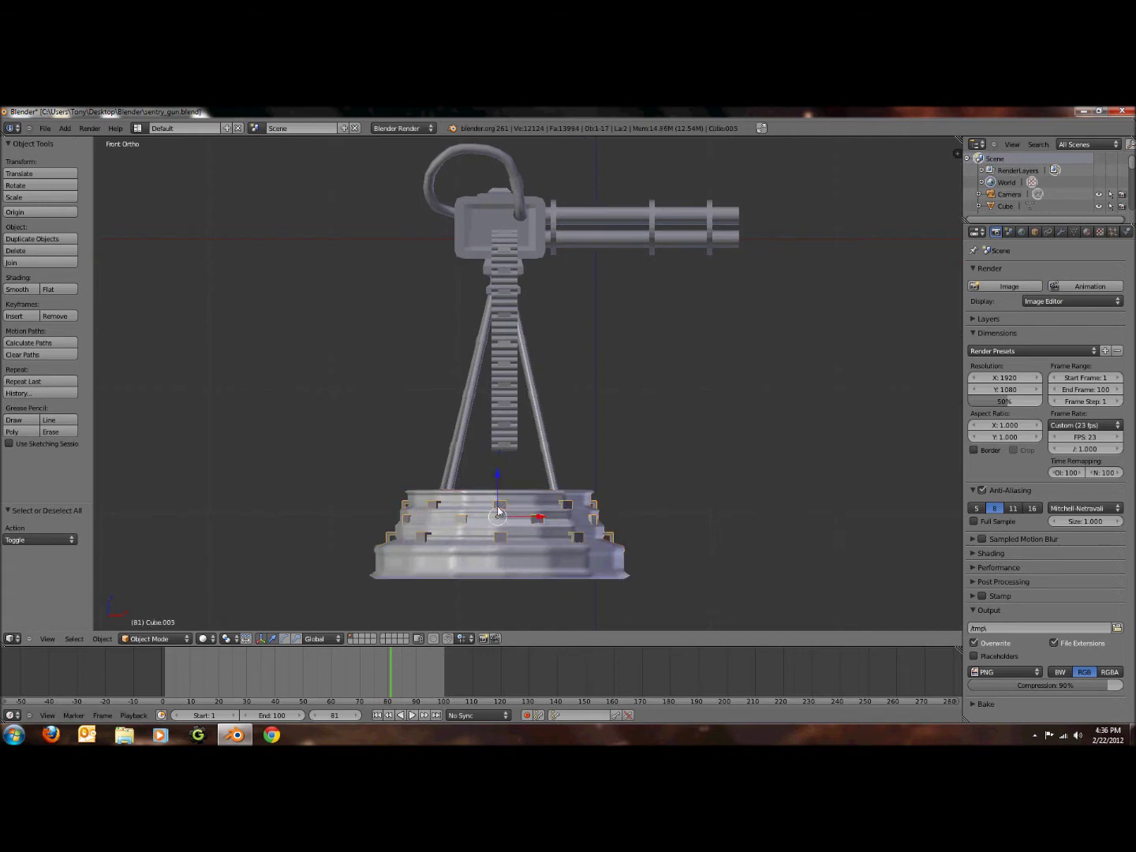
Enable World Indirect Lighting with Approximate gather, 4 bounces and Falloff on.
left_click(1022, 232)
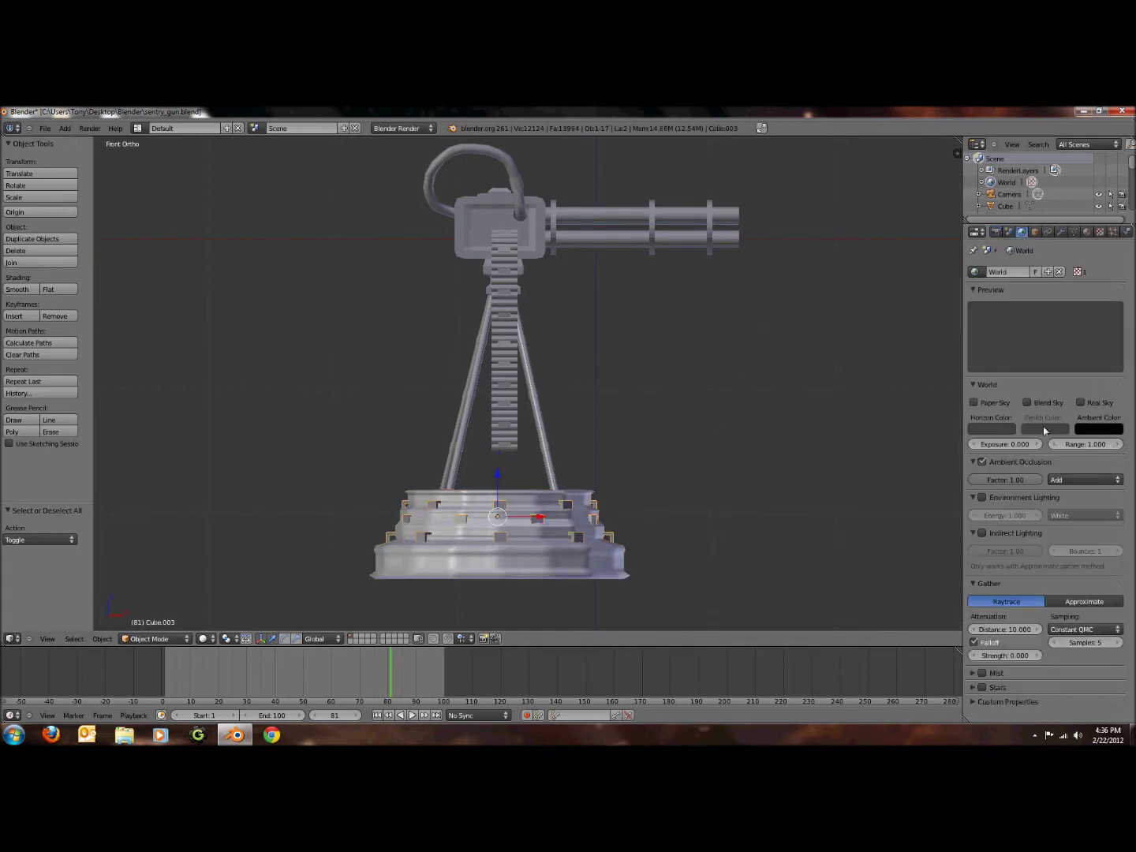
left_click(981, 533)
left_click(1077, 603)
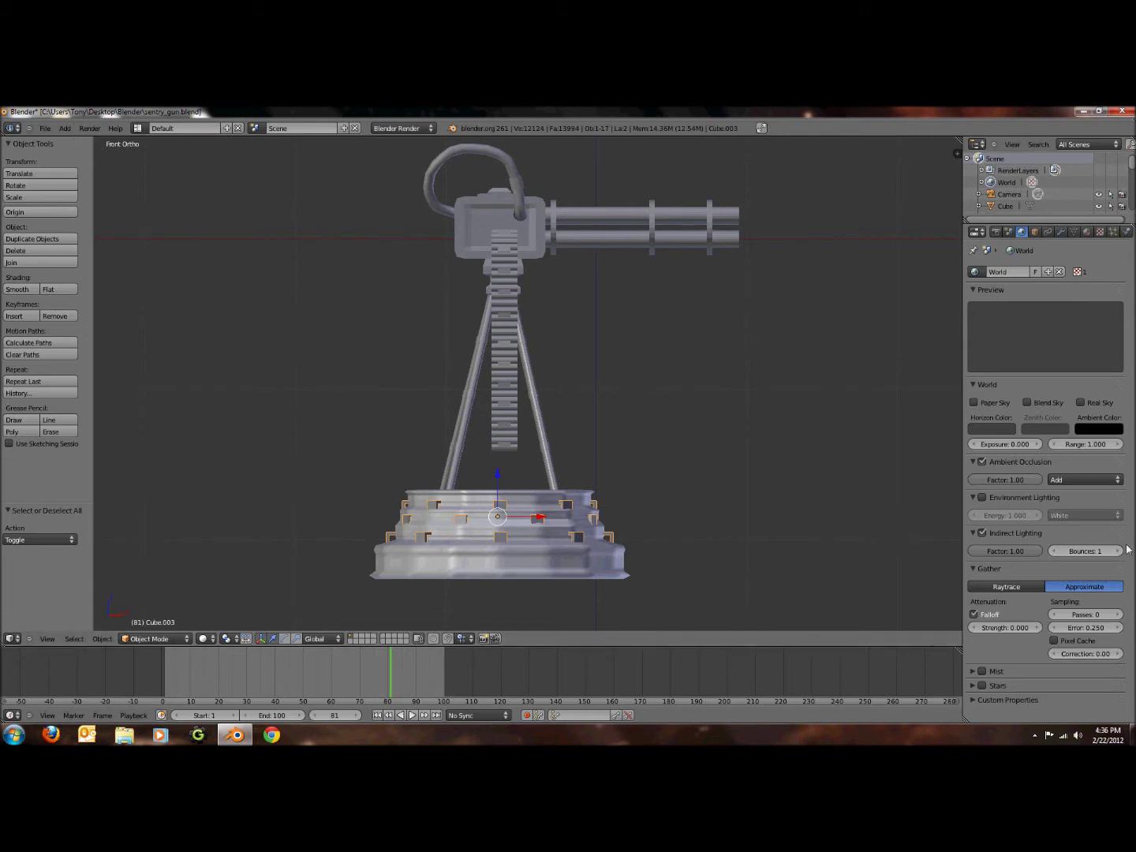
left_click(1083, 551)
type("4")
key("Return")
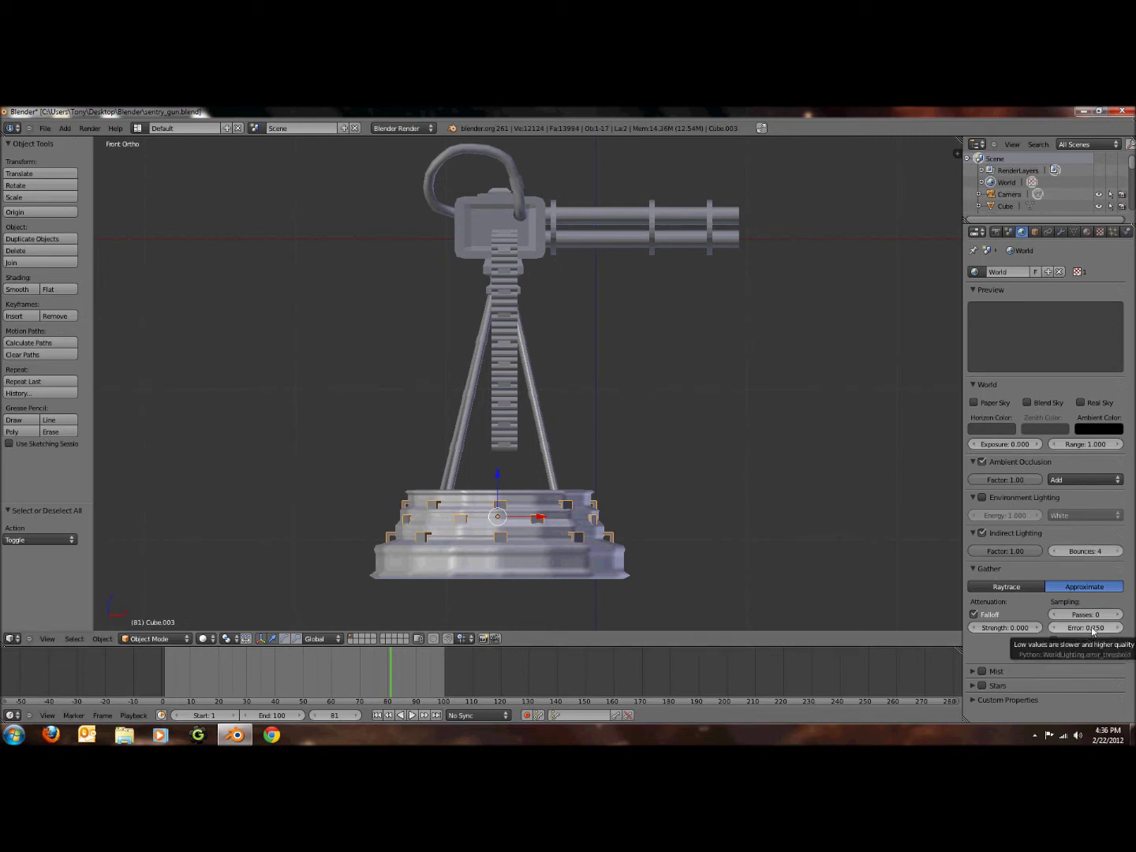
left_click(974, 615)
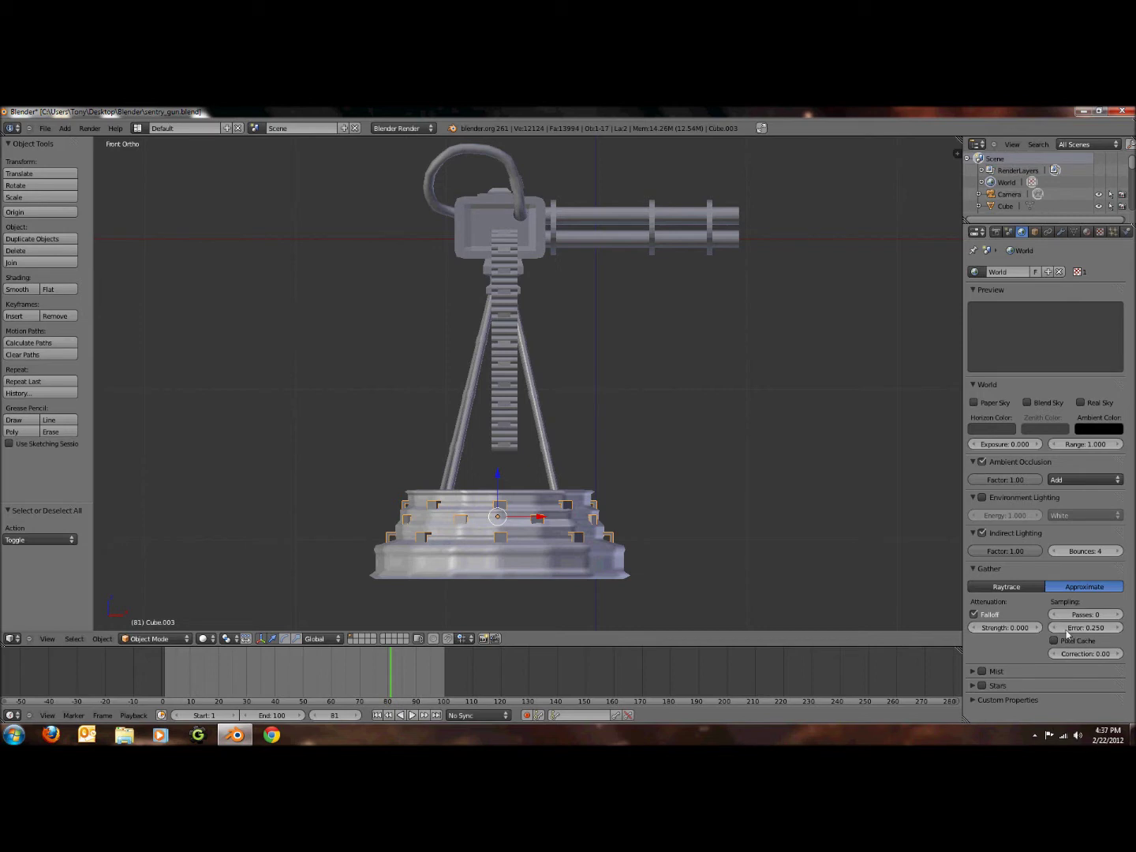
Add a new material to the base blocks and centre the base in view.
scroll(844, 337, "down", 1)
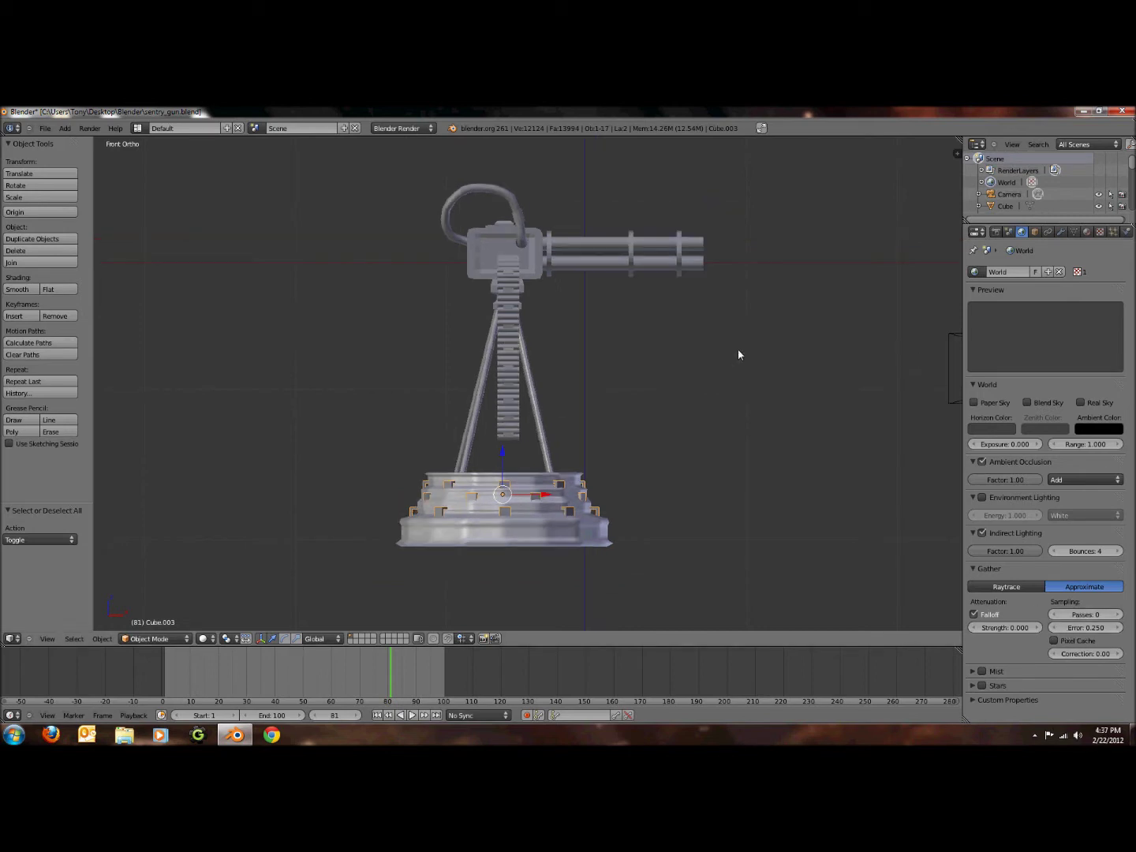
scroll(737, 353, "up", 2)
left_click(1087, 230)
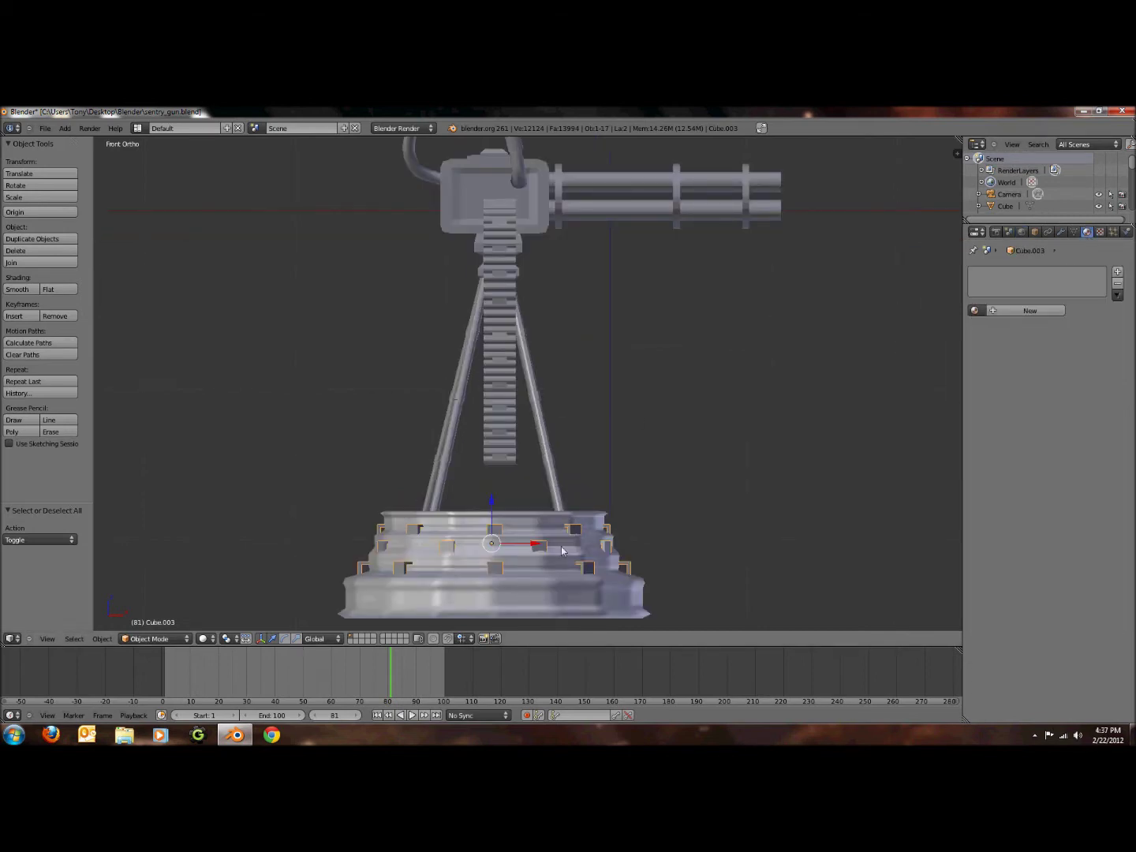
left_click(1027, 310)
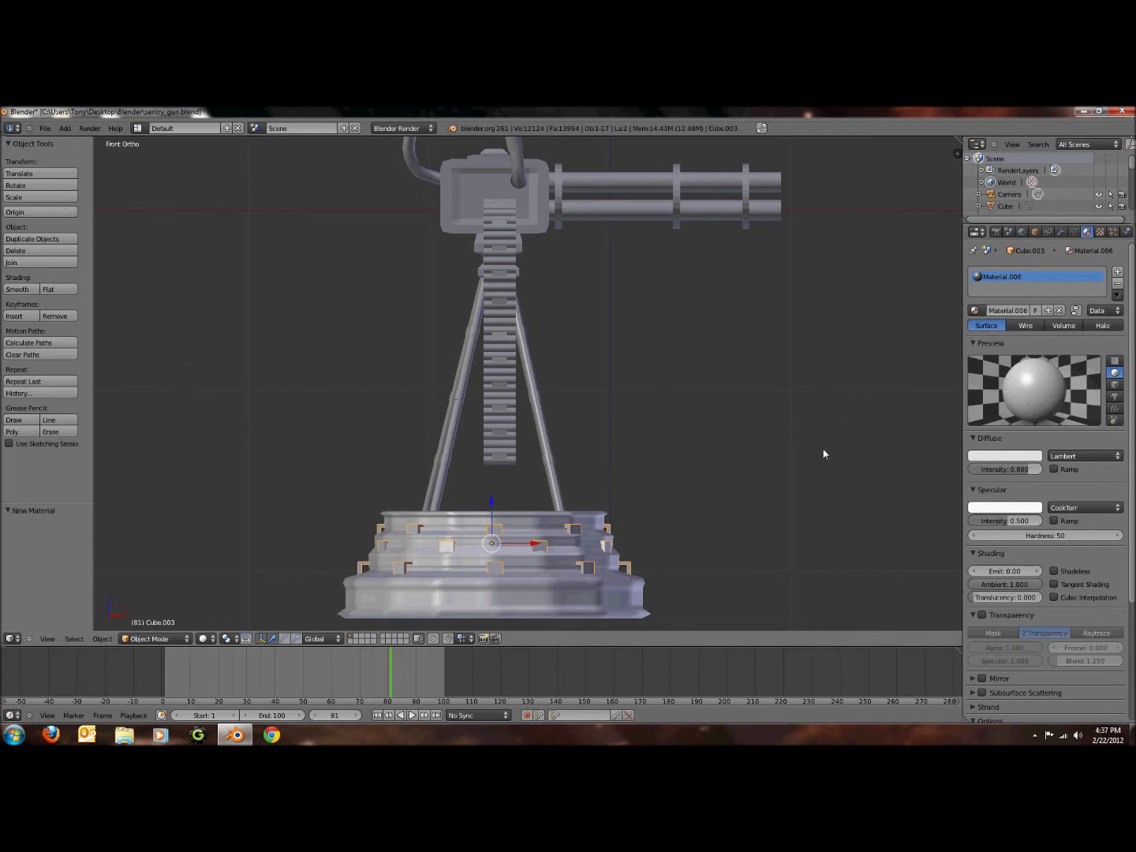
middle_click_drag(797, 550, 766, 393, "shift")
scroll(756, 387, "up", 3)
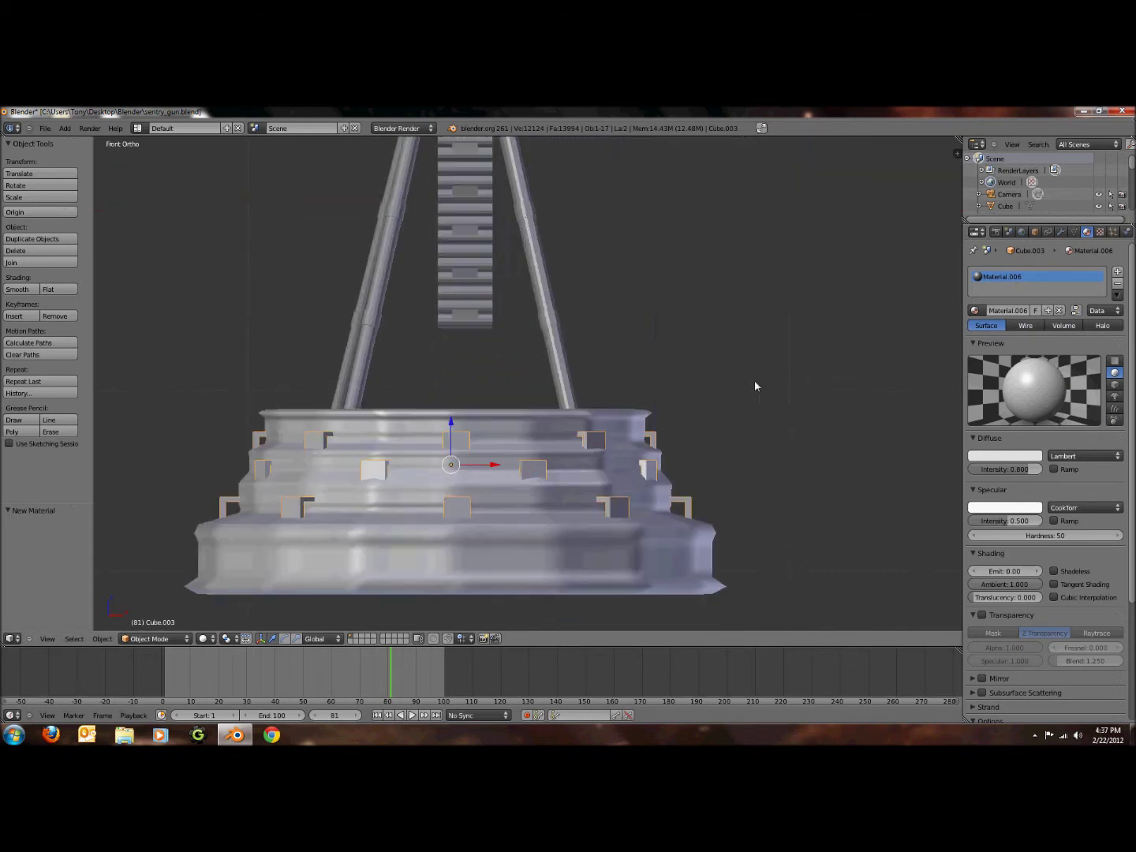
middle_click_drag(727, 481, 756, 465, "shift")
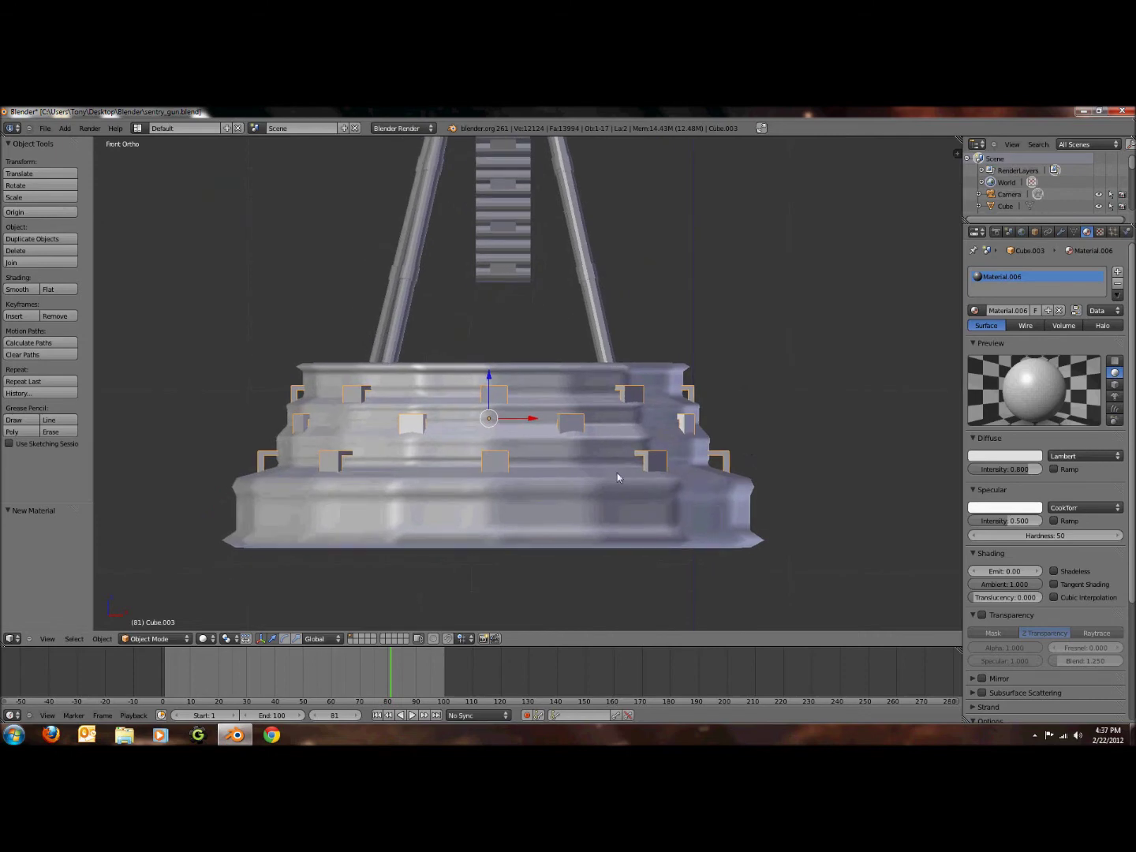
Make the material red with diffuse intensity 1.000 and specular intensity 0.746.
left_click(1015, 459)
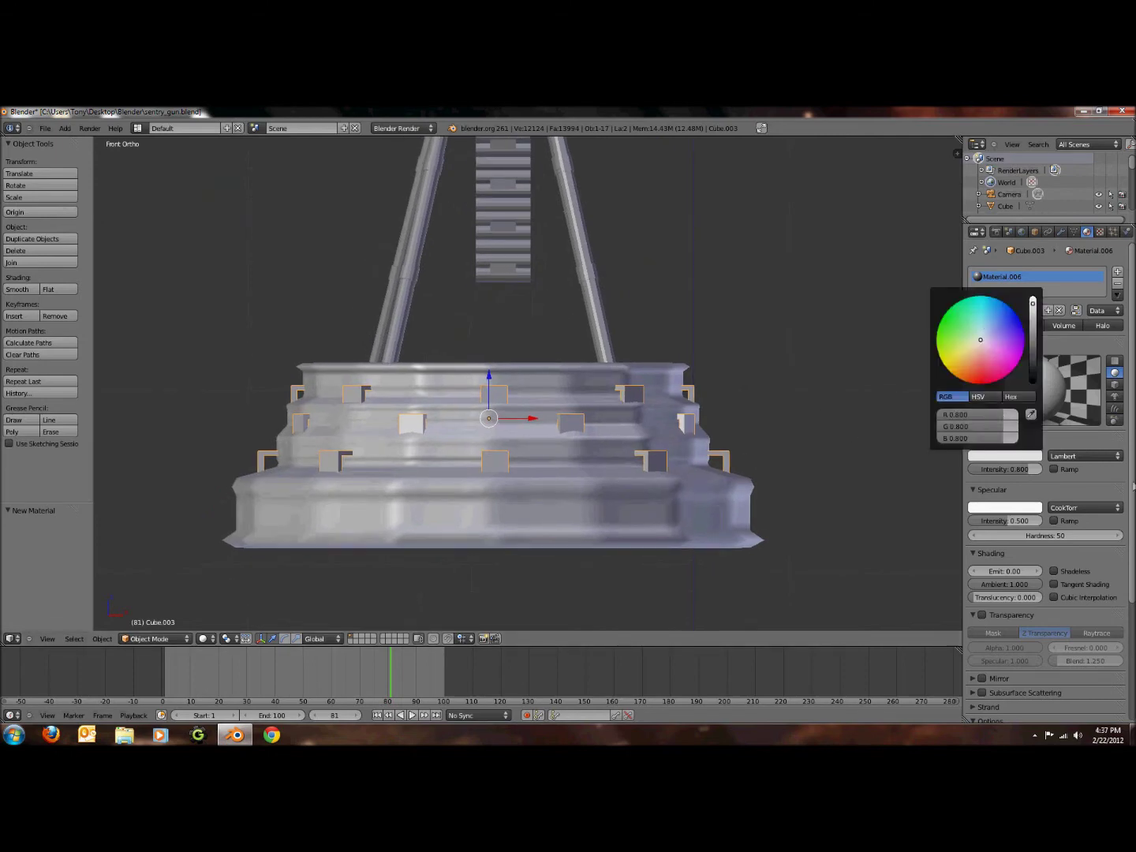
left_click(1014, 459)
left_click_drag(979, 346, 939, 426)
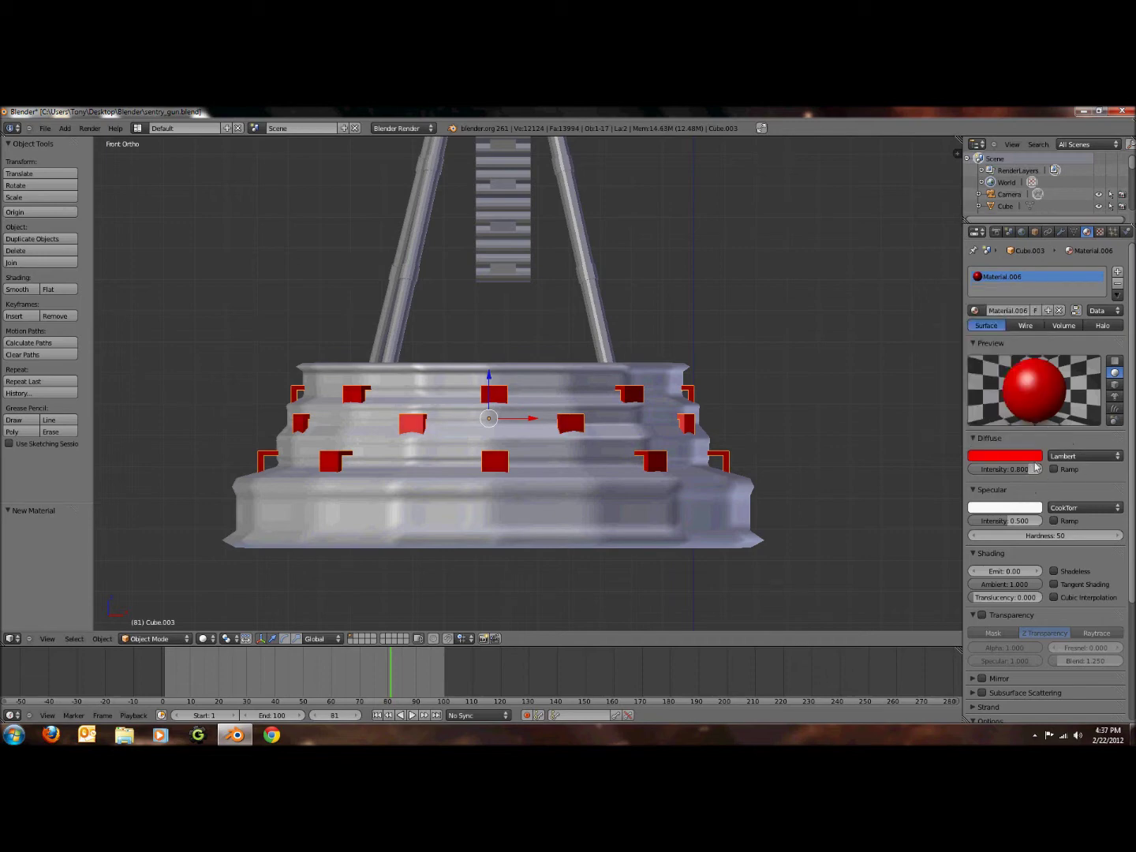
left_click_drag(1033, 469, 1046, 473)
left_click_drag(1014, 521, 1010, 518)
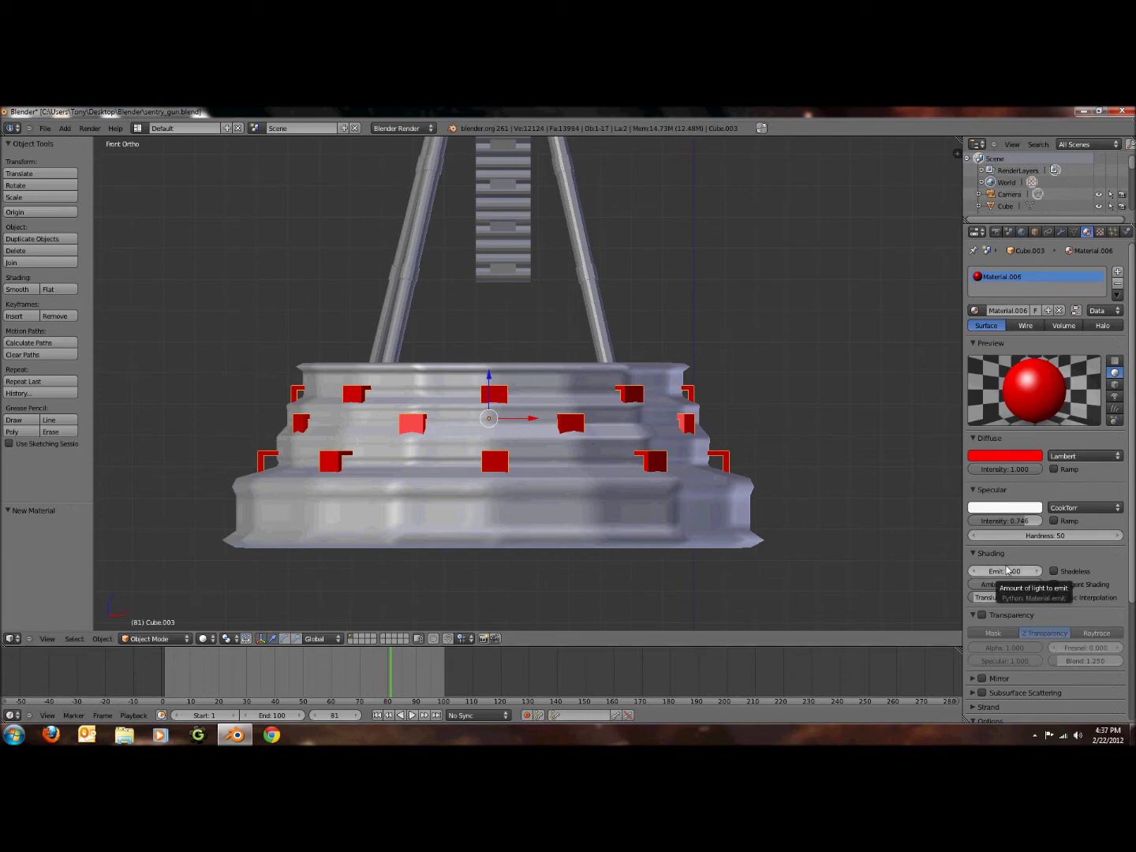
Set the red material's Emit to 2.00 and check its cube, plane and sphere previews.
left_click(1008, 573)
type("2")
key("Return")
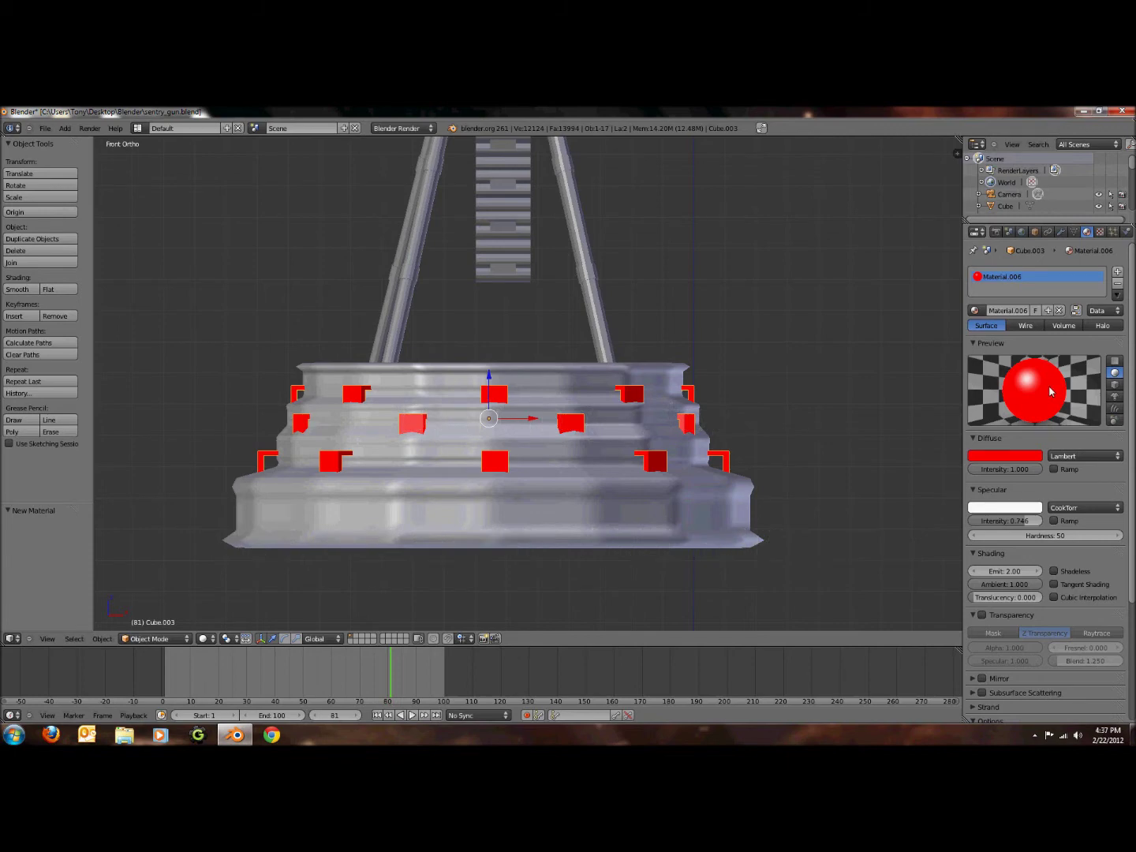
left_click(1114, 385)
left_click(1114, 362)
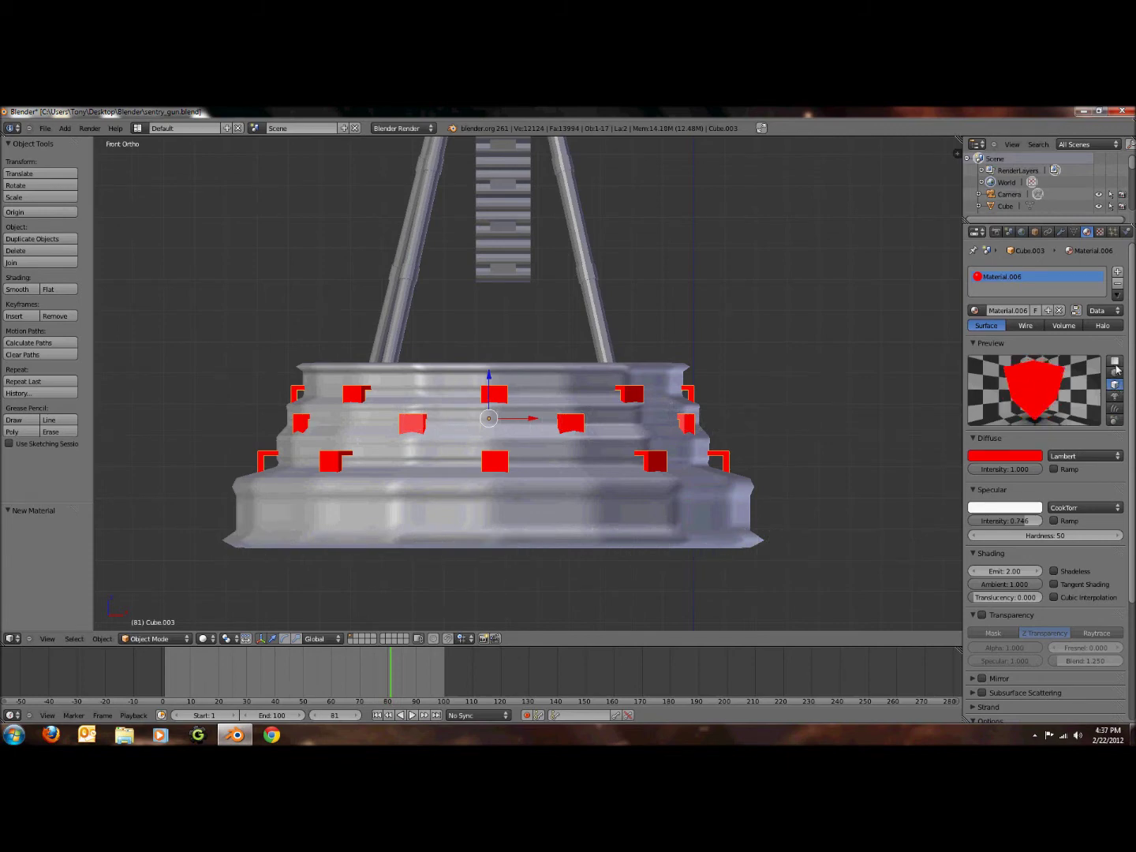
left_click(1114, 373)
Orbit to view the base from an angle and render the scene.
scroll(826, 409, "down", 3)
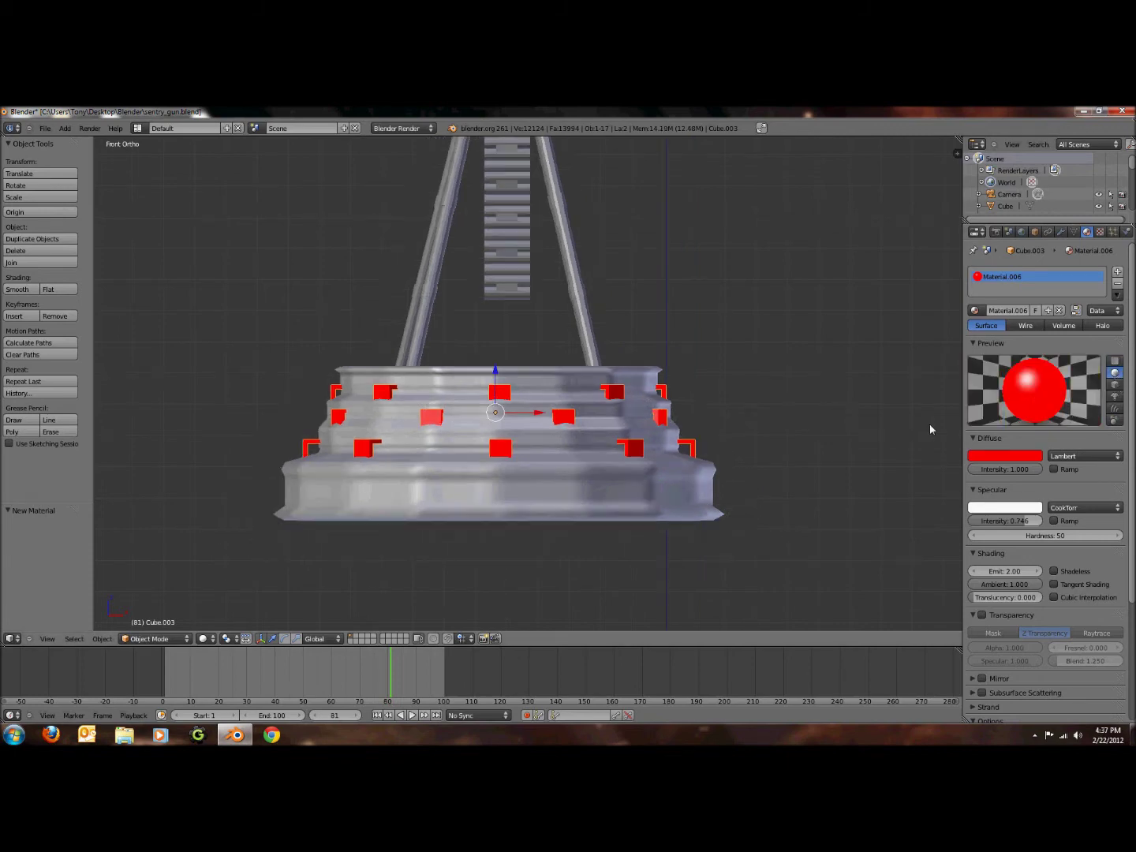
scroll(773, 469, "up", 3)
scroll(775, 464, "down", 2)
middle_click_drag(776, 464, 585, 402)
scroll(585, 401, "up", 3)
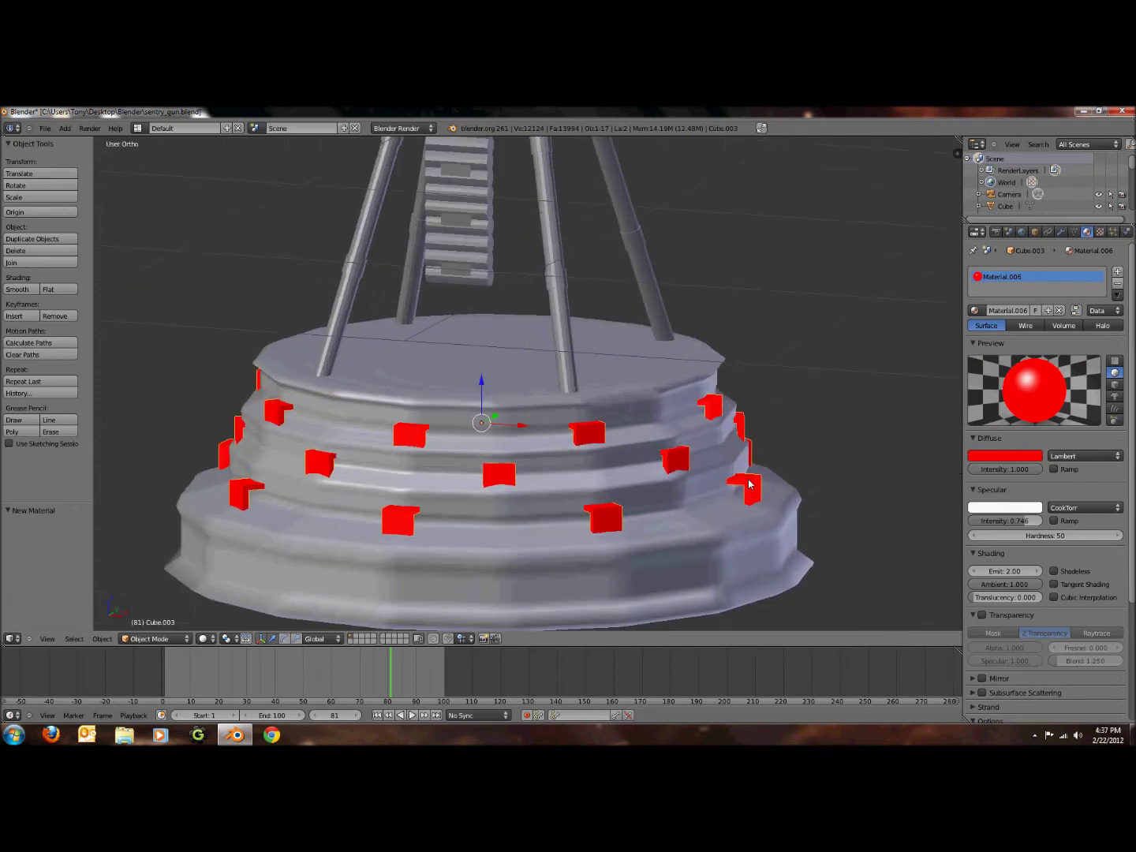
scroll(752, 477, "down", 2)
key("F12")
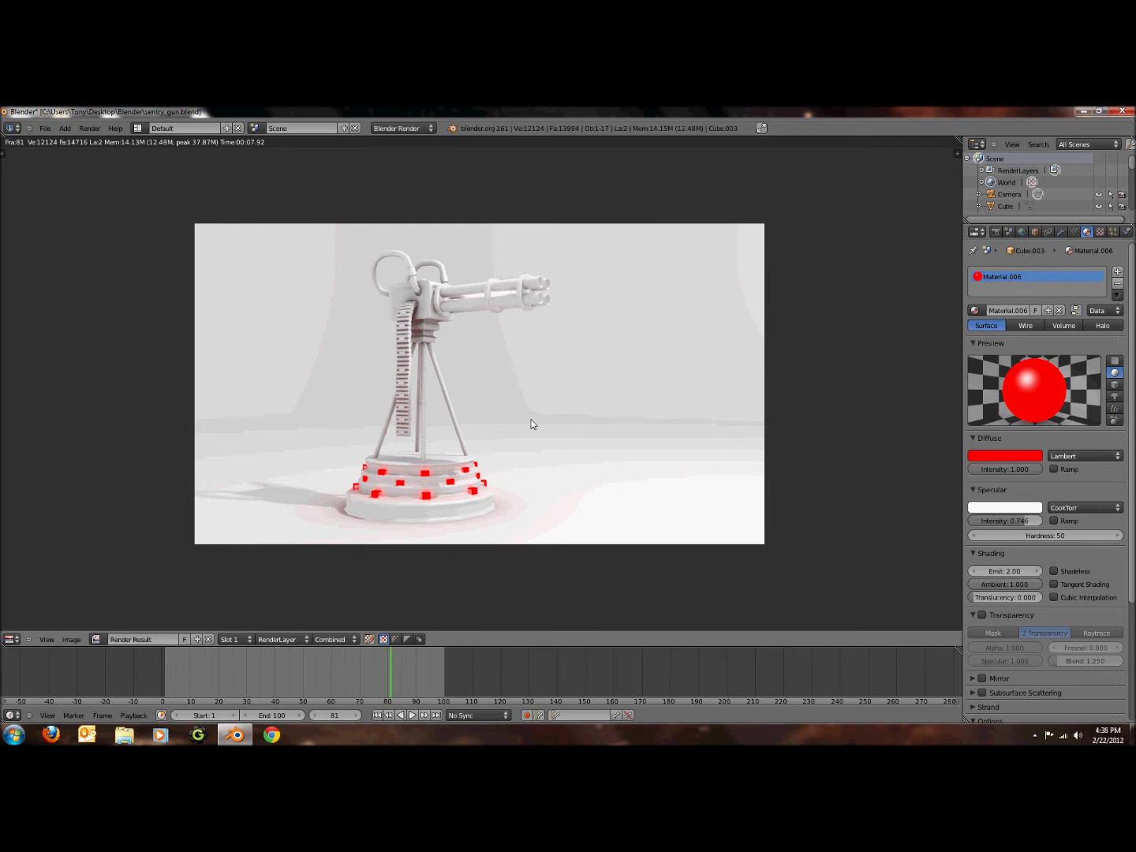
Close the render of the turret with glowing red base blocks and return to the 3D view.
key("Escape")
Switch to front view and zoom in on the turret base.
scroll(532, 424, "down", 3)
key("KP_1")
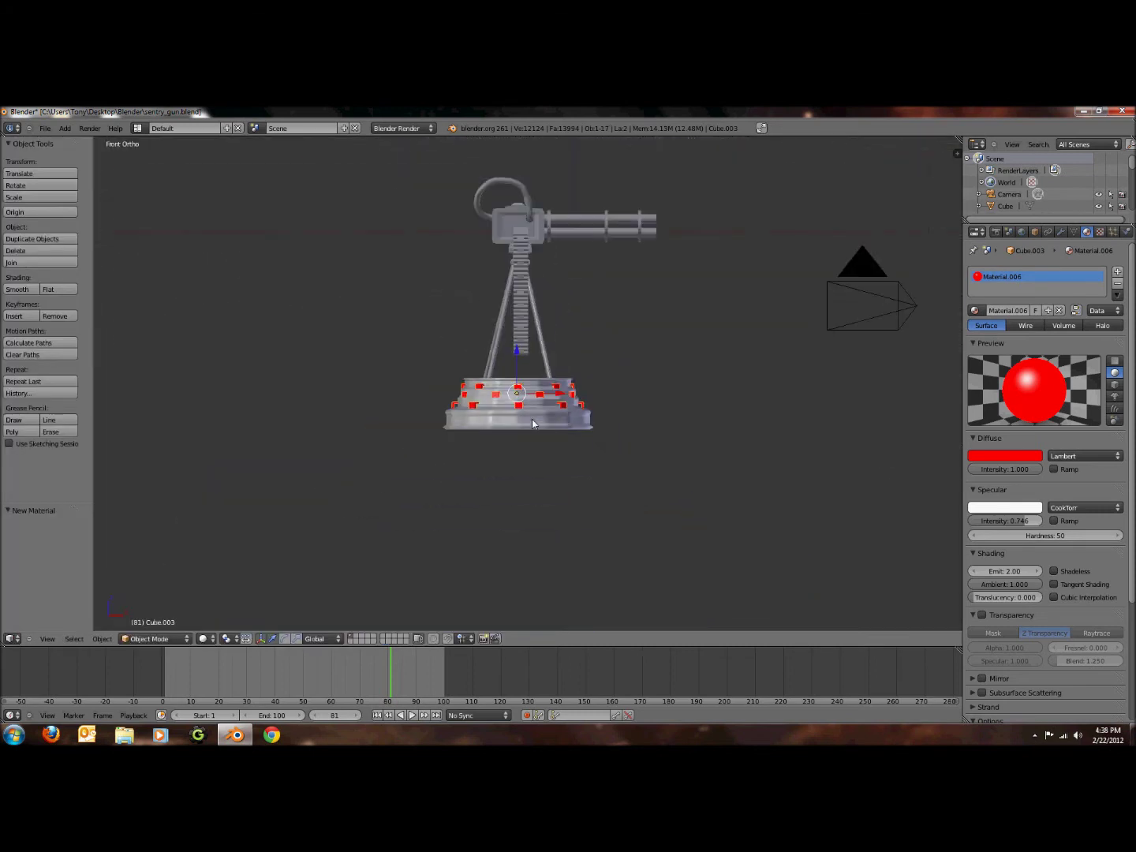
scroll(633, 431, "up", 7)
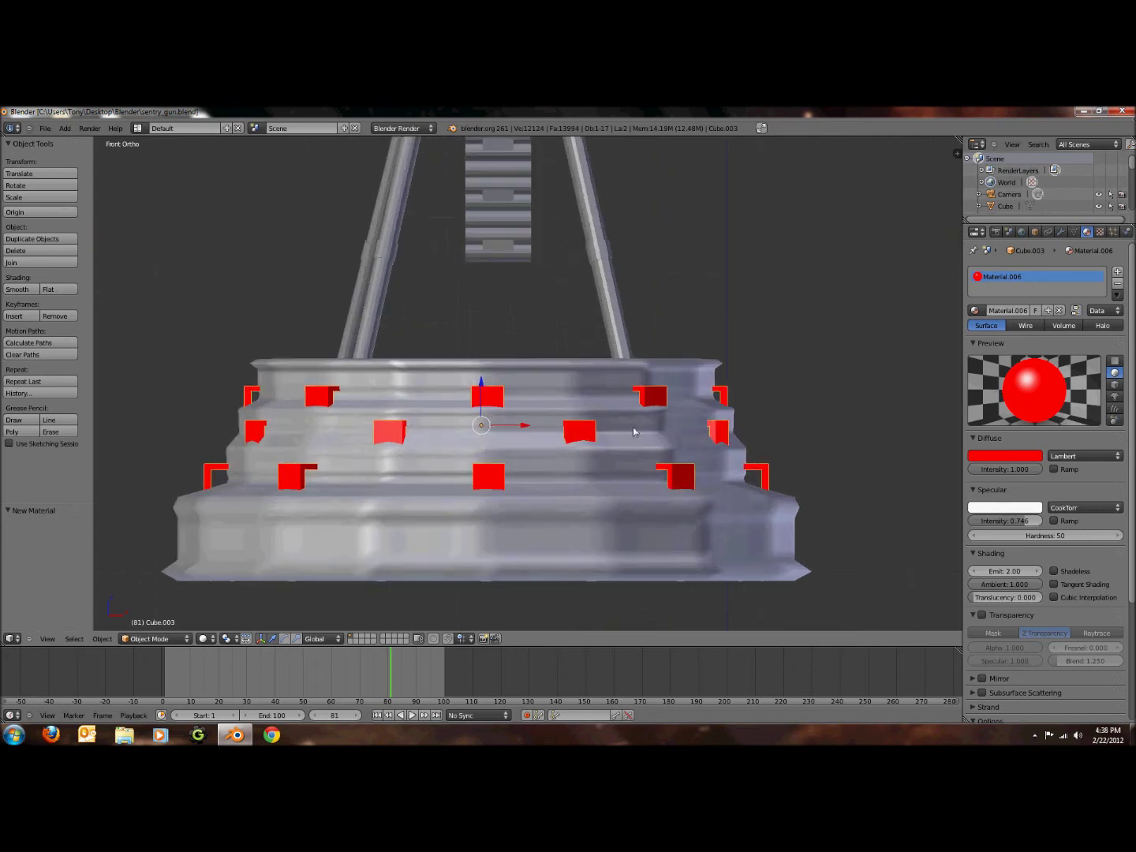
scroll(805, 455, "down", 3)
scroll(742, 434, "up", 3)
scroll(737, 434, "down", 3)
scroll(537, 452, "up", 3)
scroll(536, 452, "down", 2)
scroll(536, 452, "up", 1)
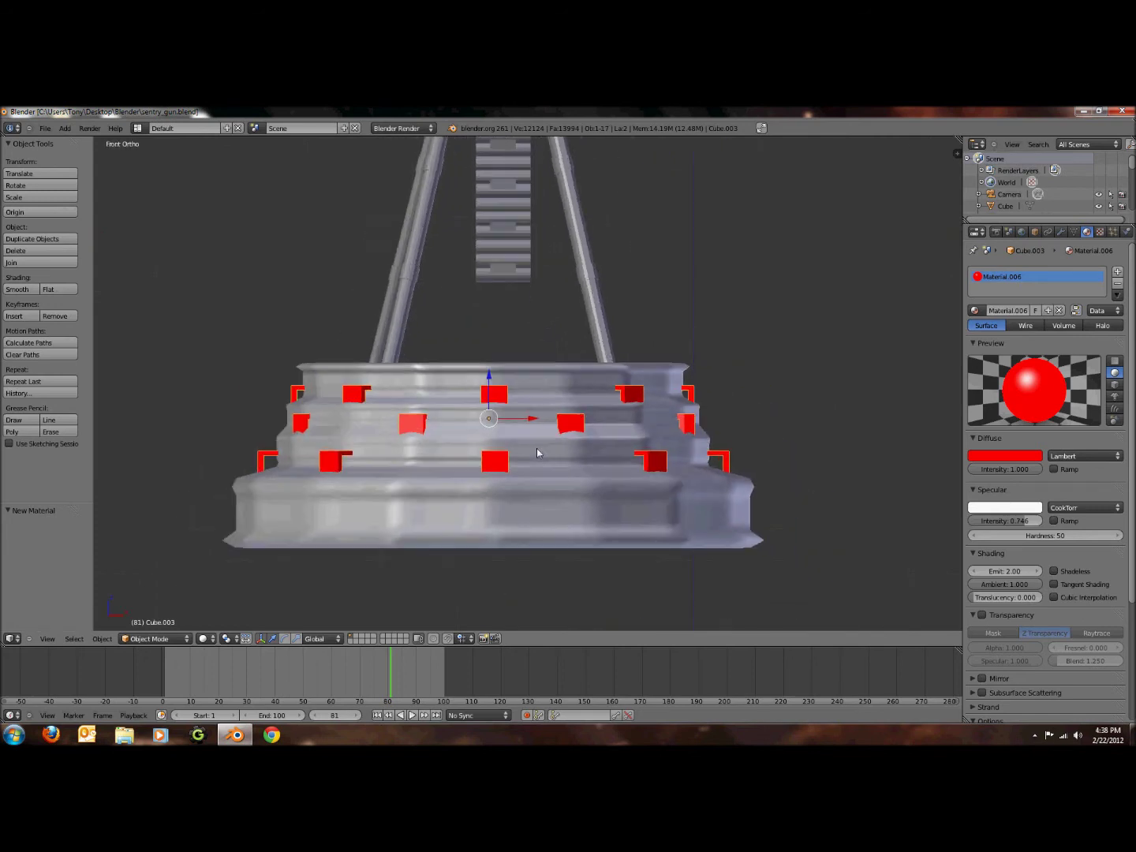
Save over sentry_gun.blend and enter Edit Mode on the red base blocks.
key("ctrl+s")
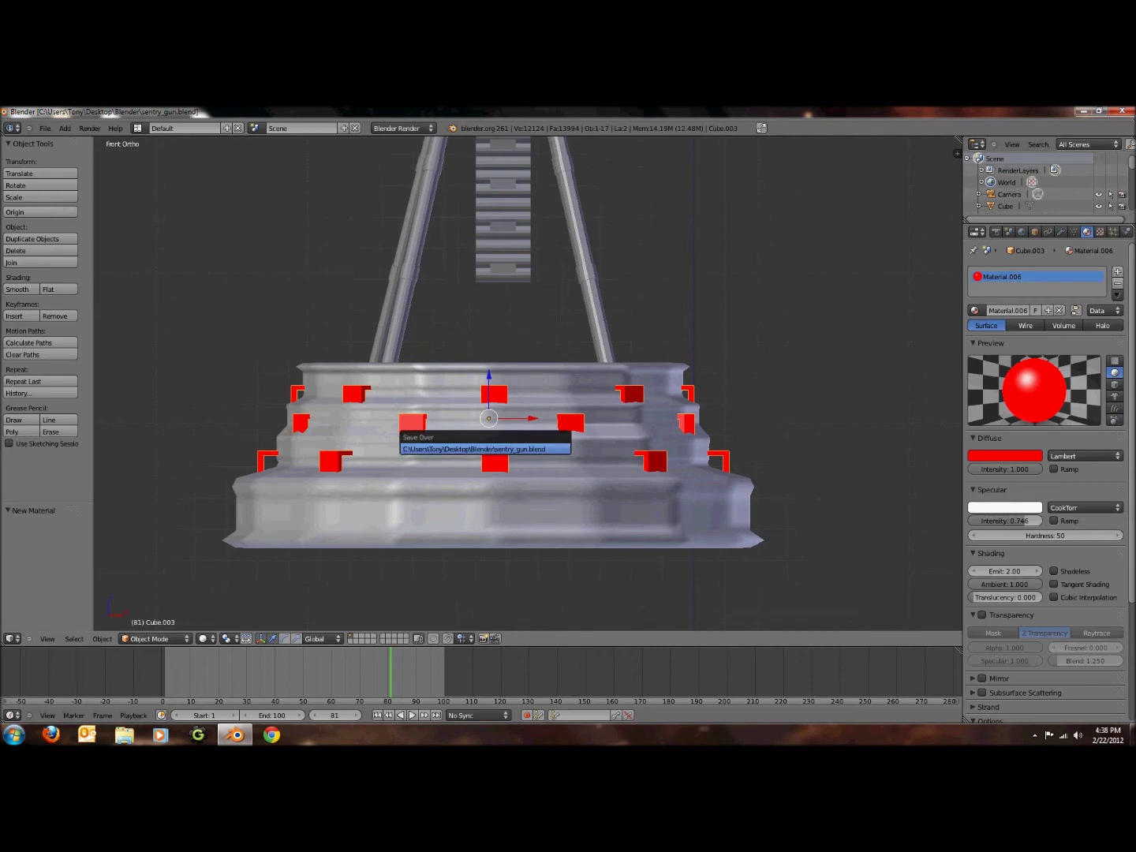
left_click(535, 451)
scroll(535, 451, "up", 1)
key("Tab")
scroll(556, 458, "up", 1)
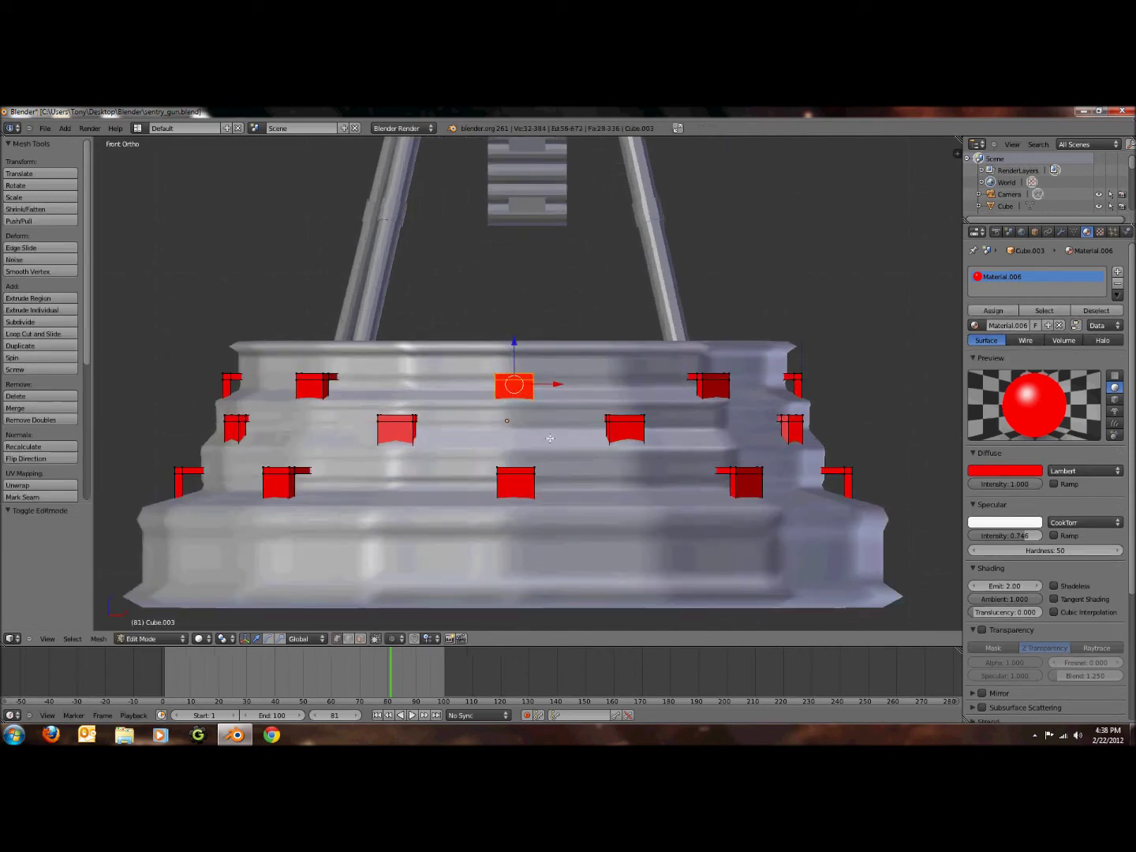
scroll(552, 419, "up", 1)
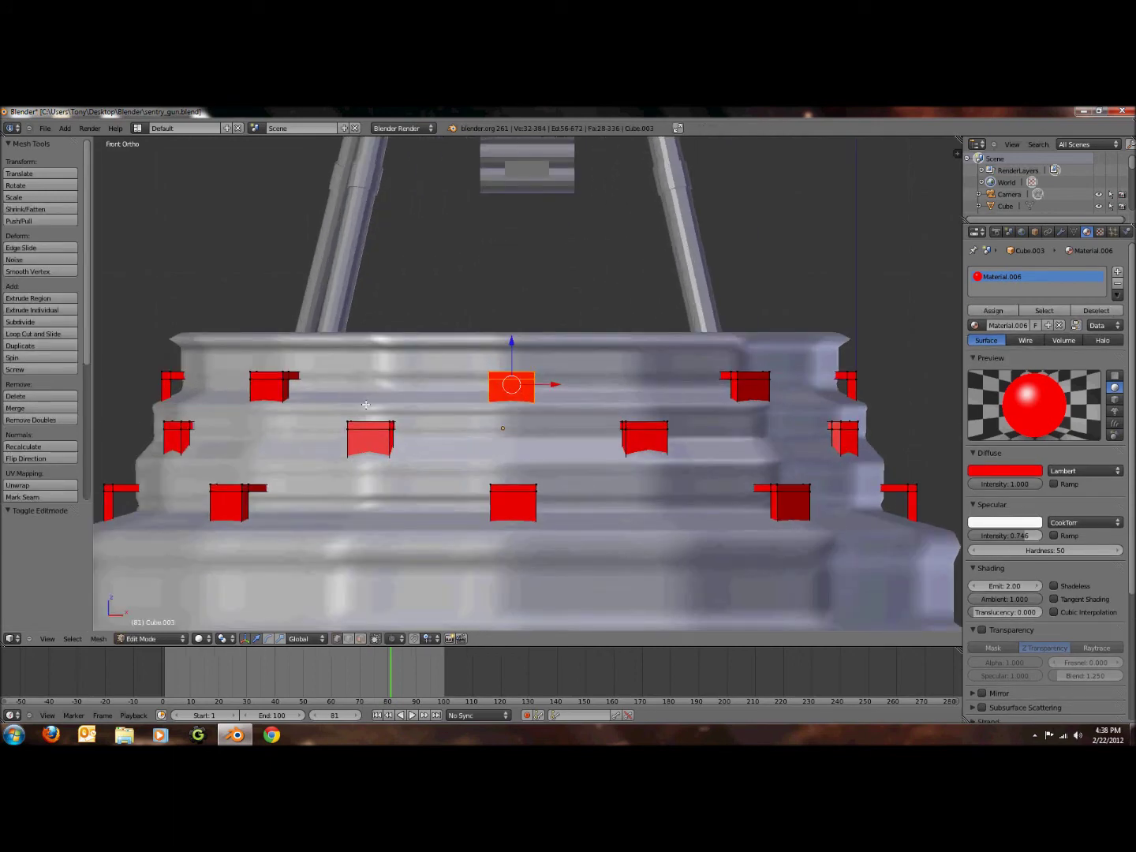
Duplicate the lower-centre red face and place the copy just to its left.
key("a")
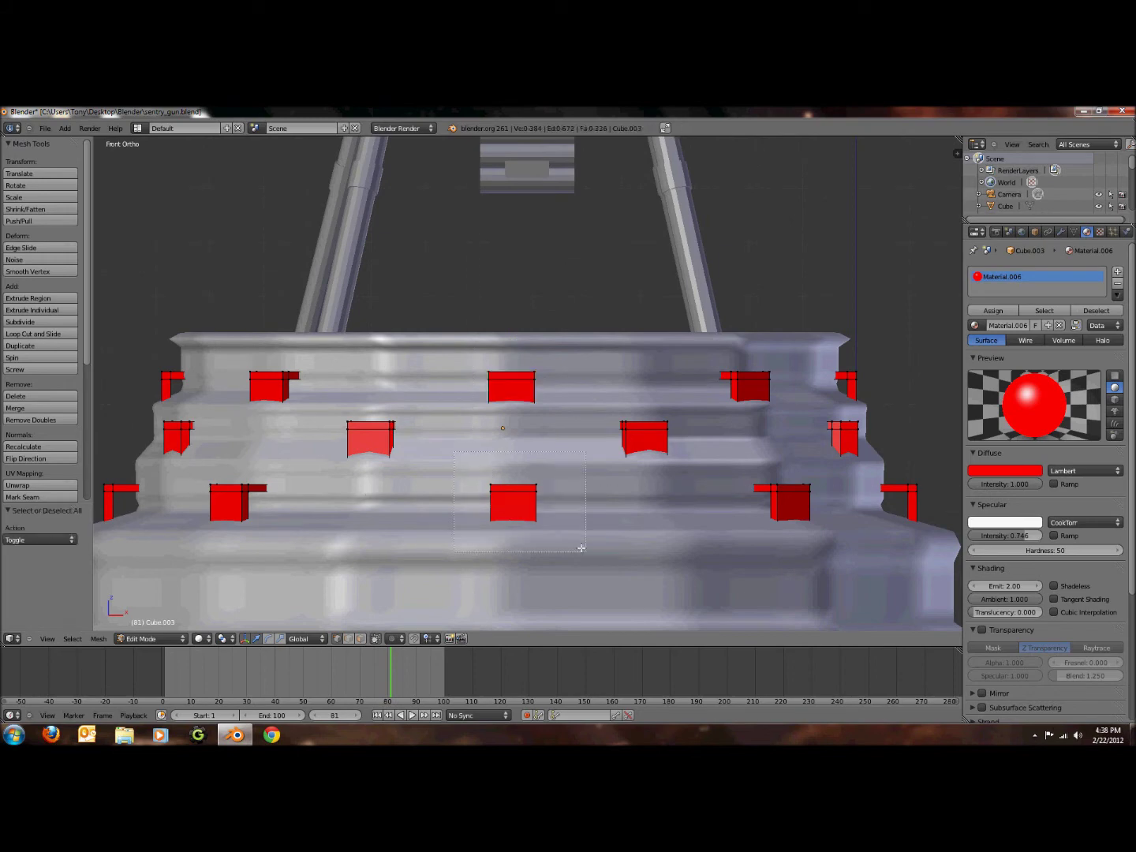
right_click(568, 543)
key("shift+d")
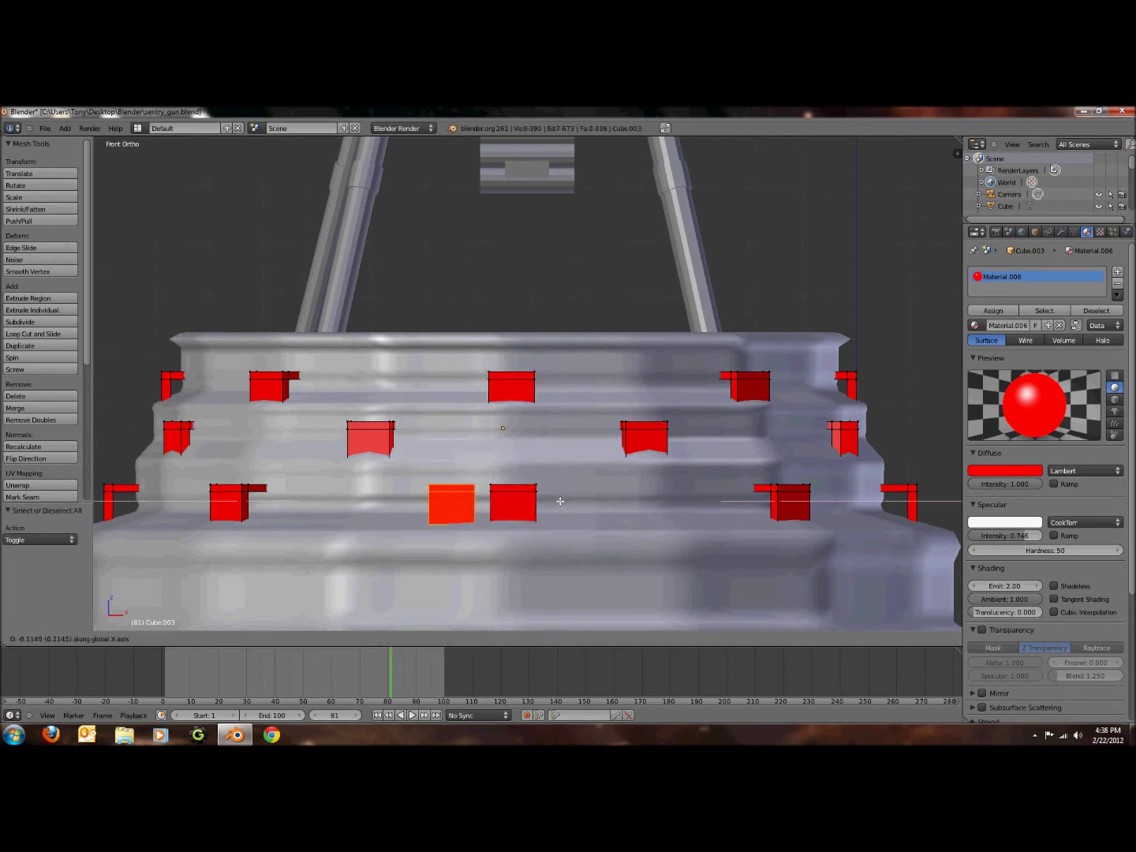
left_click(561, 509)
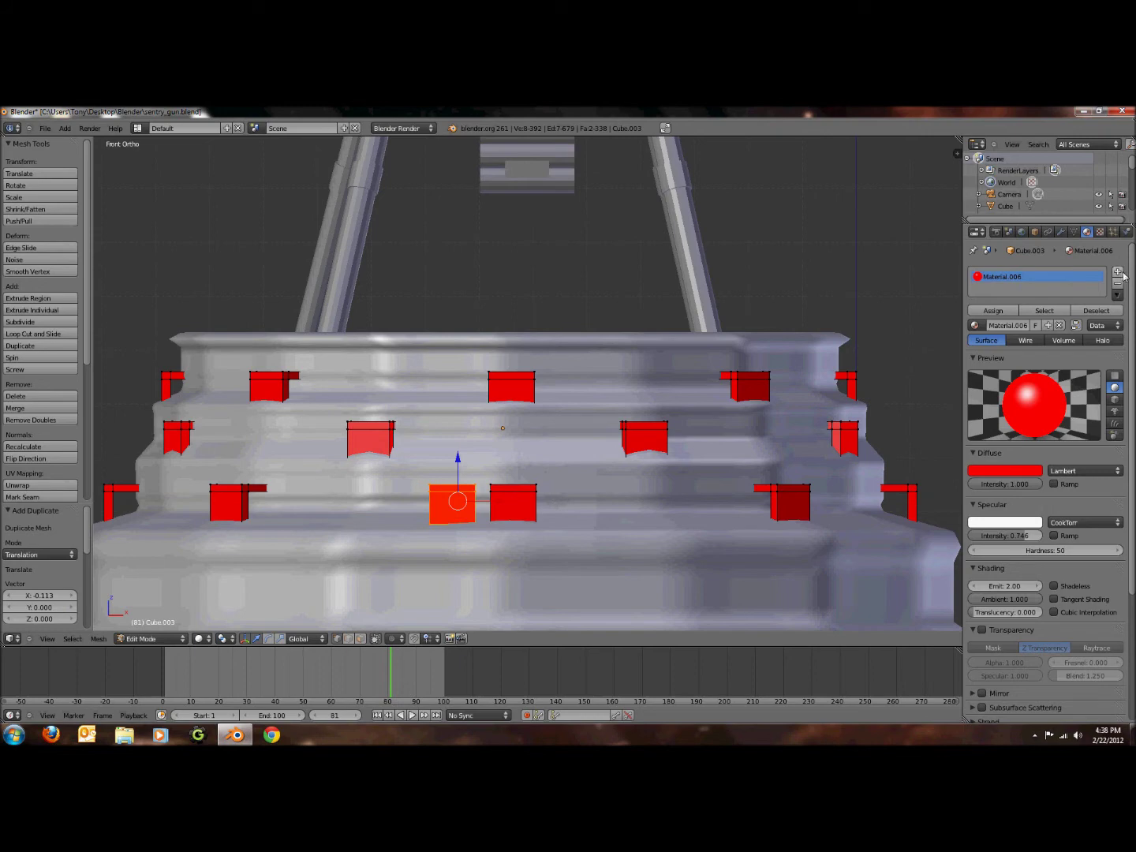
Give the copy its own material slot with a new Material.007, then leave Edit Mode.
left_click(1117, 273)
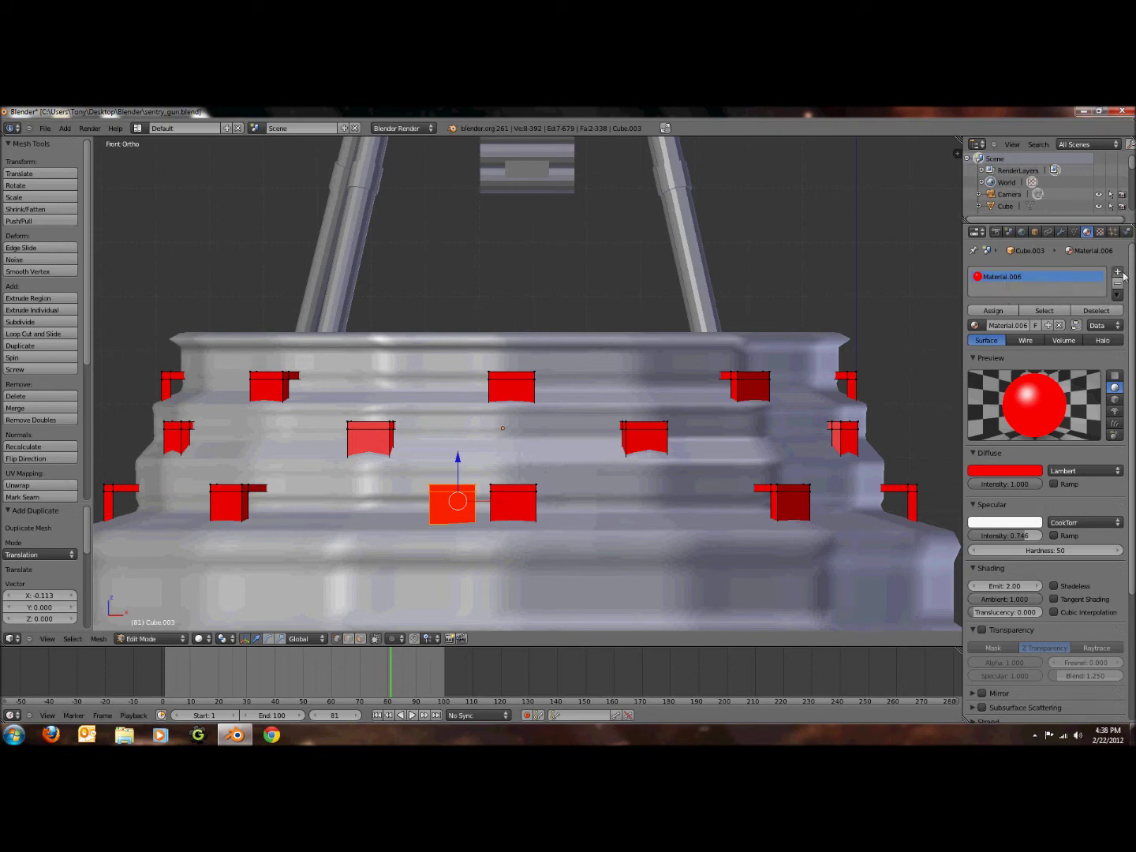
left_click(1004, 310)
left_click(1019, 325)
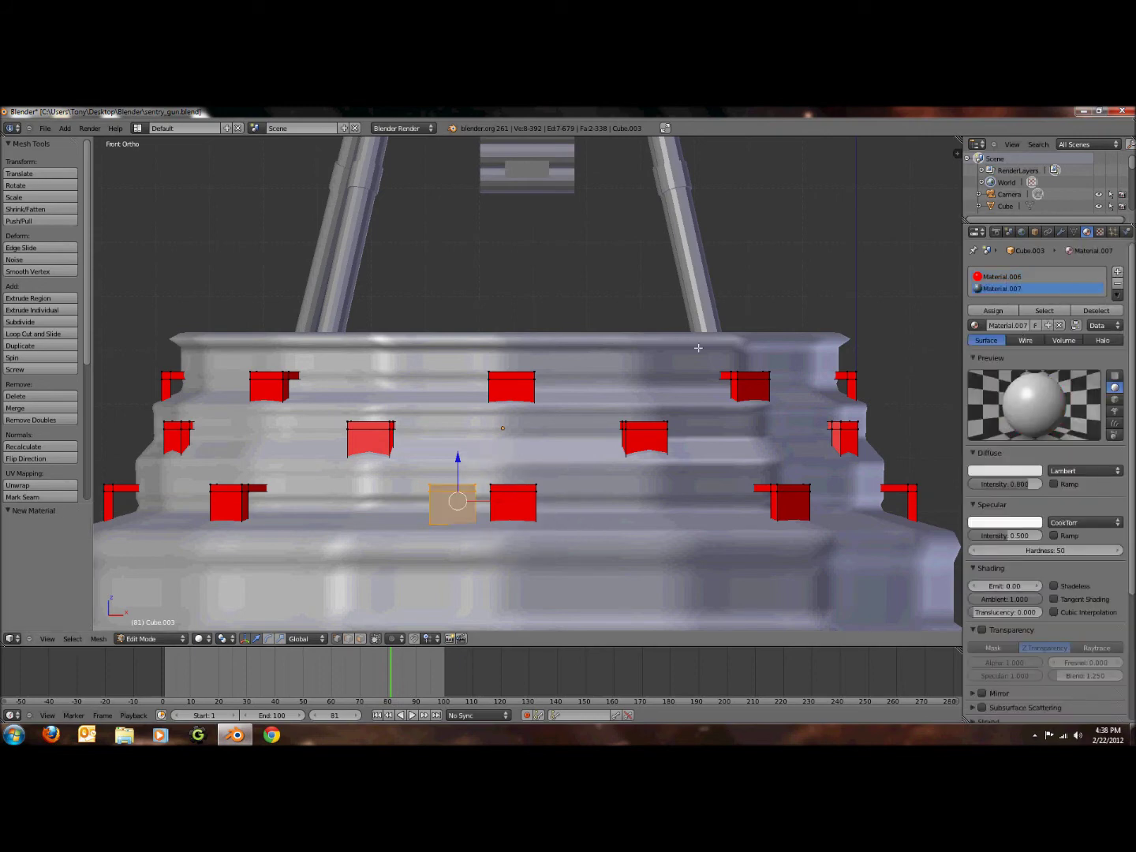
key("Tab")
Make Material.007 green with specular intensity 0.738 and emit 2.00.
left_click(1008, 457)
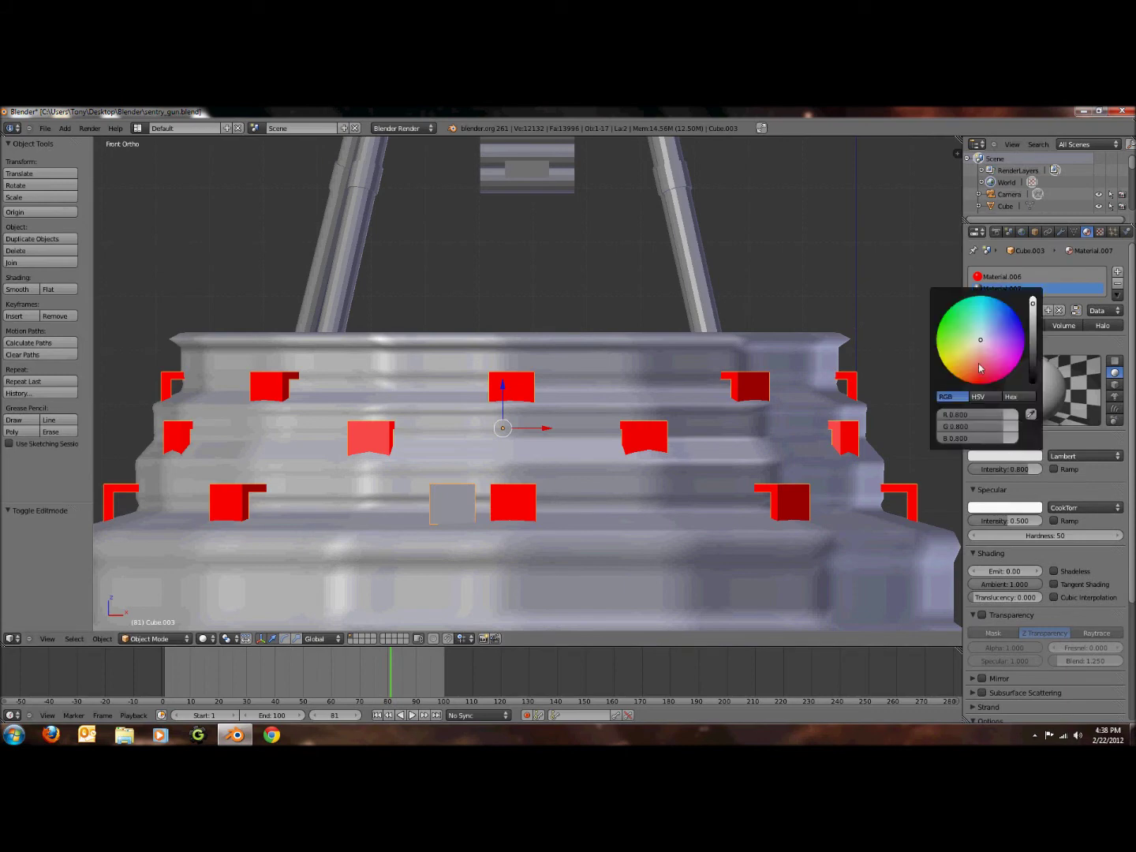
left_click_drag(981, 368, 927, 306)
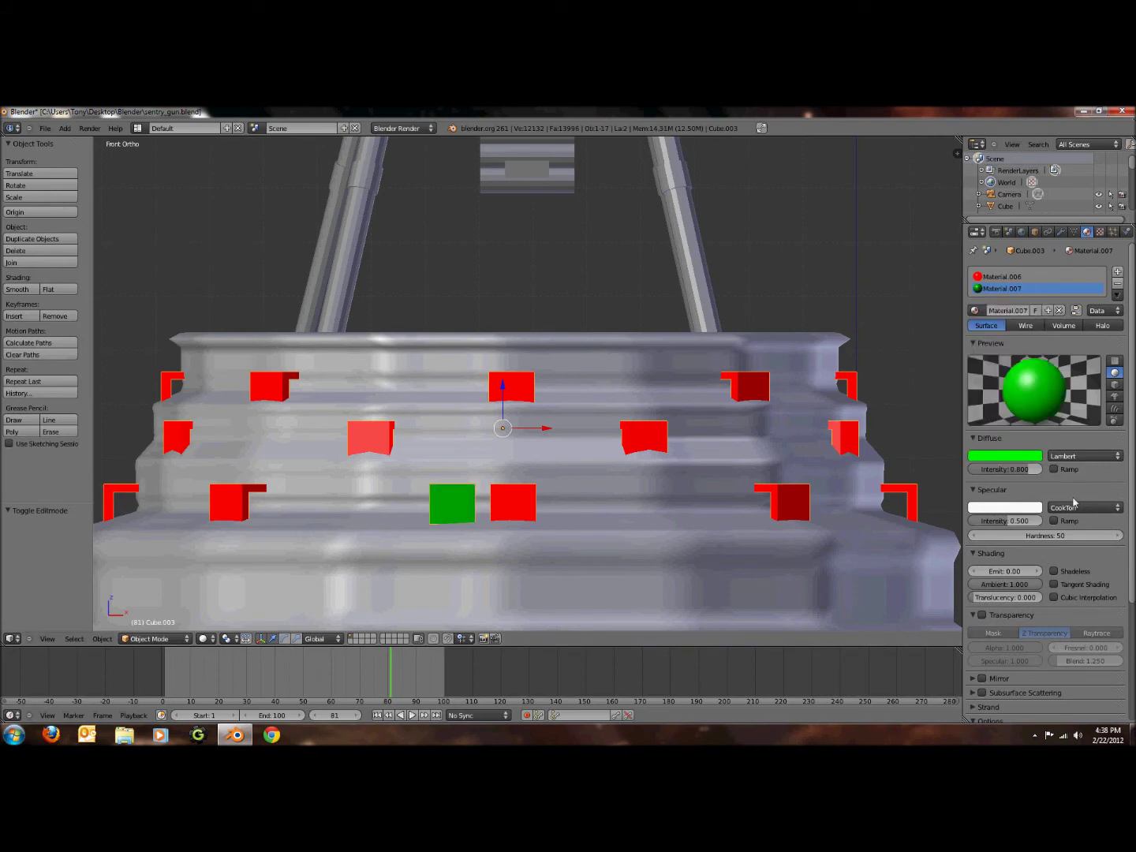
left_click_drag(1003, 522, 1034, 521)
left_click(1004, 570)
type("2")
key("Return")
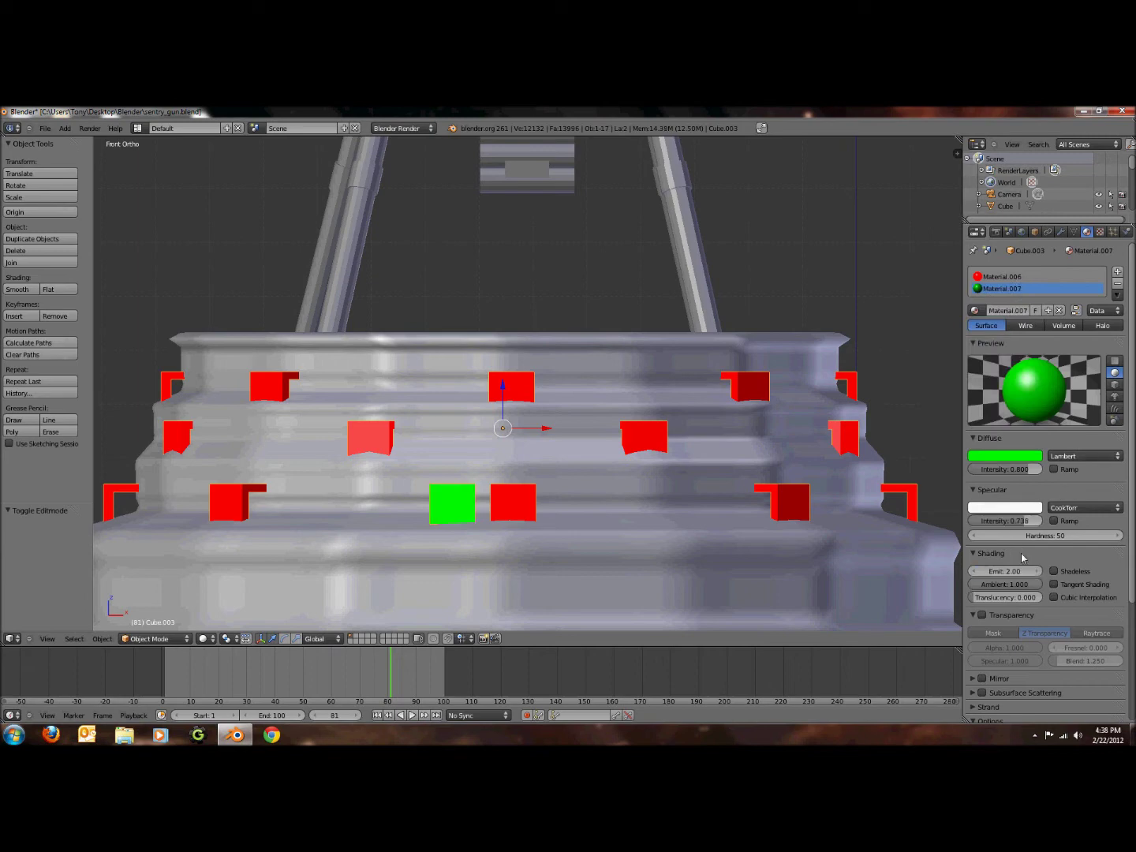
Orbit to look down on the base and render the scene.
scroll(683, 416, "down", 1)
middle_click_drag(683, 414, 525, 435)
scroll(525, 443, "down", 2)
scroll(525, 435, "up", 3)
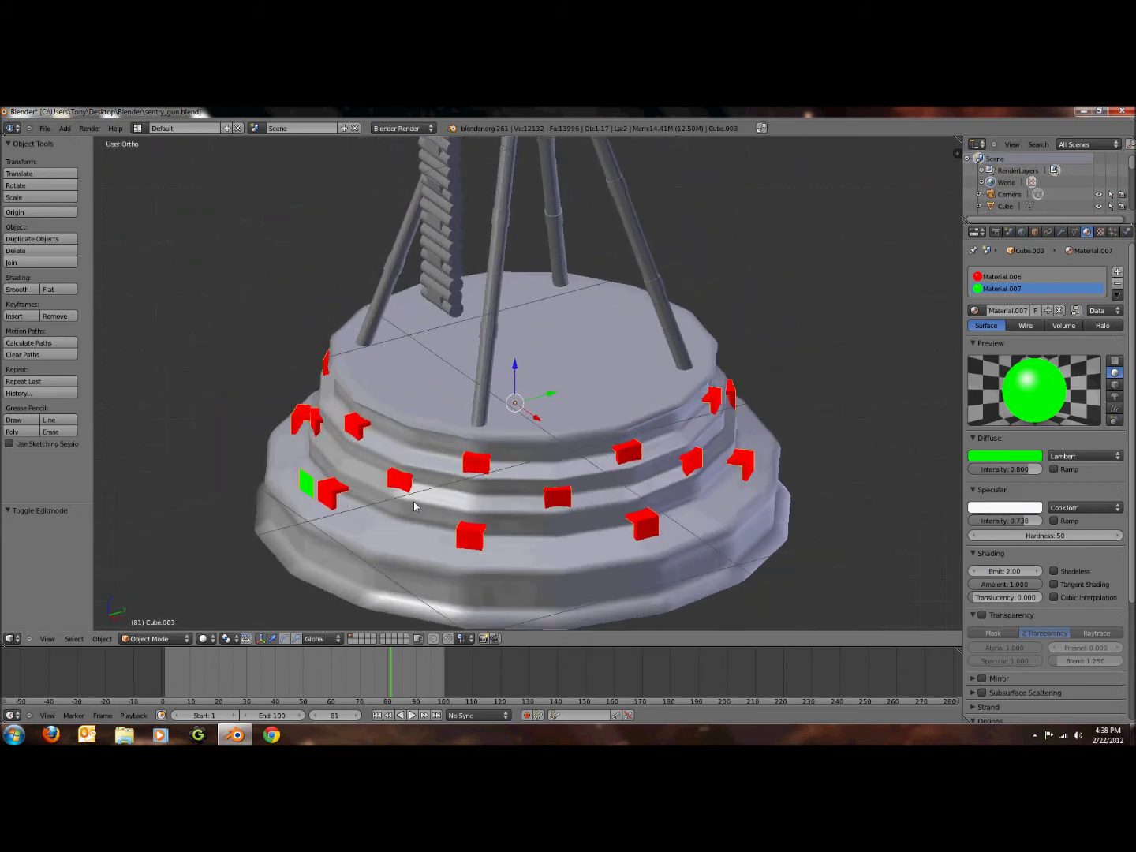
scroll(414, 505, "down", 4)
key("F12")
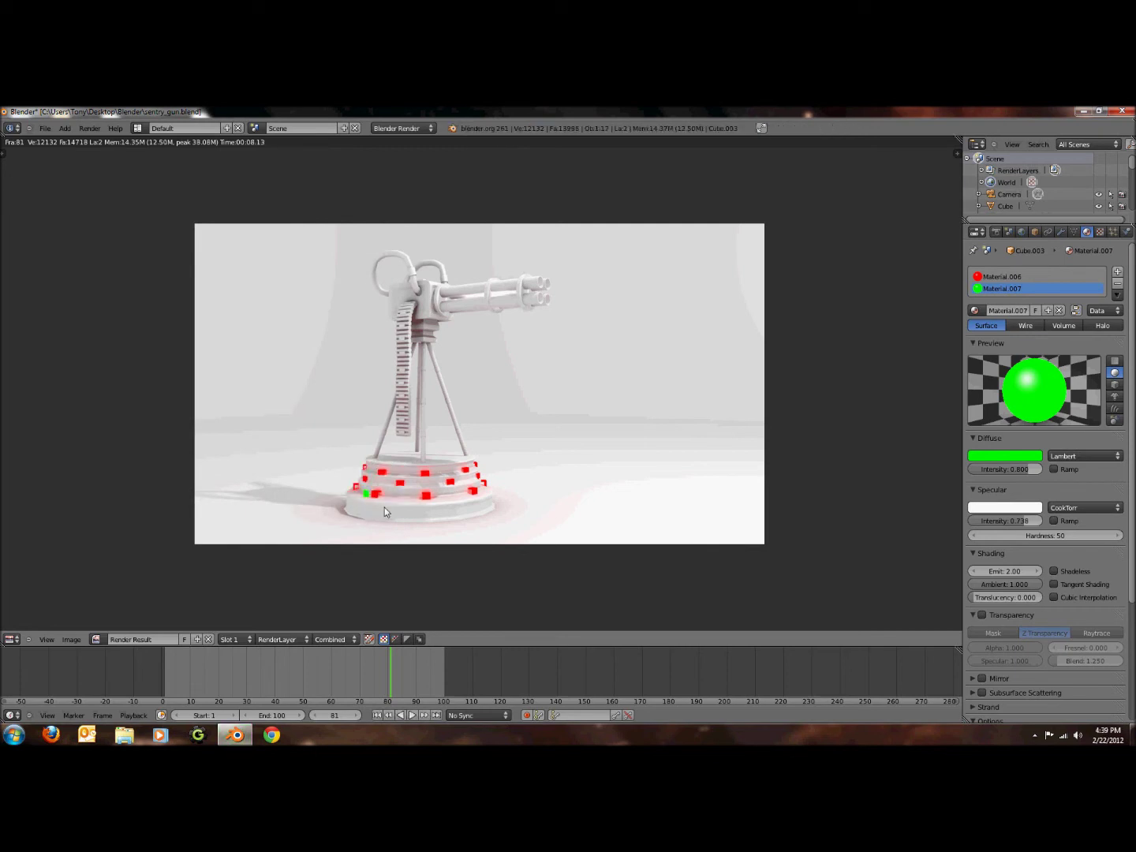
Review the render with the green block among the red, then return to the 3D viewport.
scroll(385, 508, "up", 1)
scroll(384, 507, "down", 1)
key("Escape")
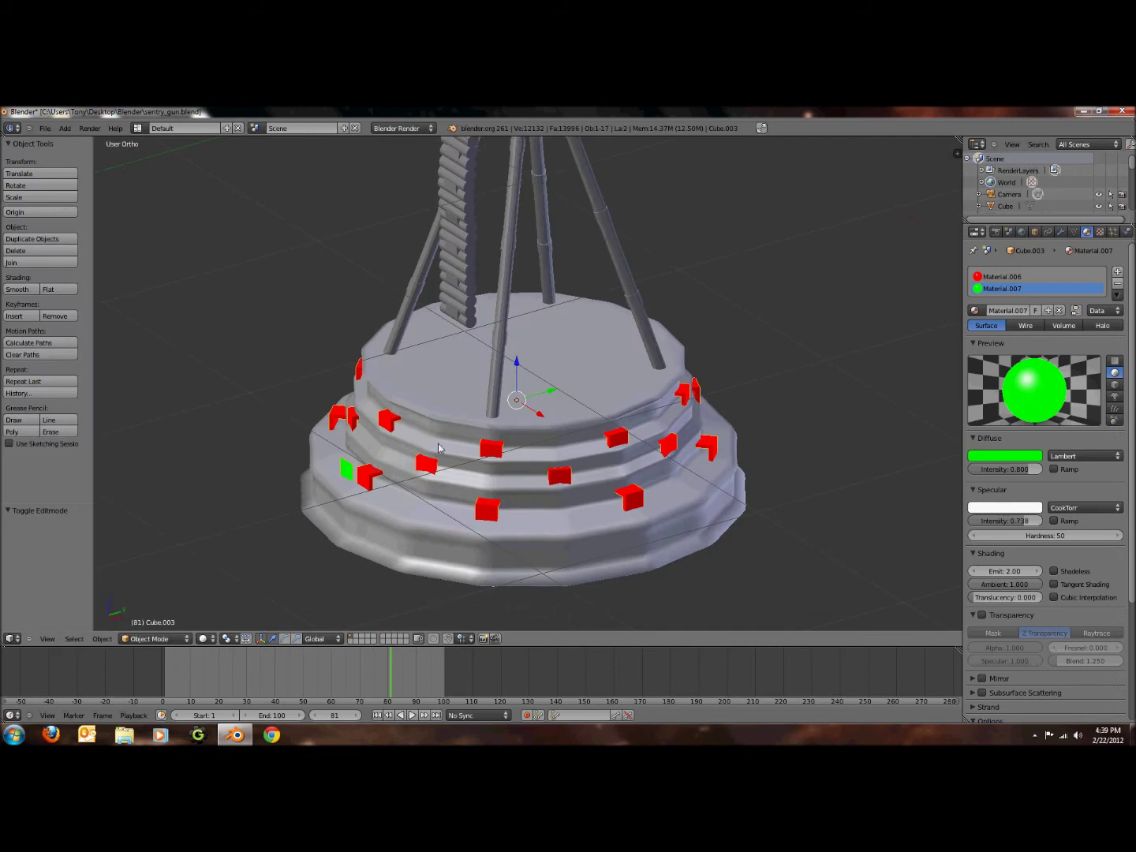
In front view, enter Edit Mode and delete the green face.
key("KP_1")
scroll(532, 464, "up", 4)
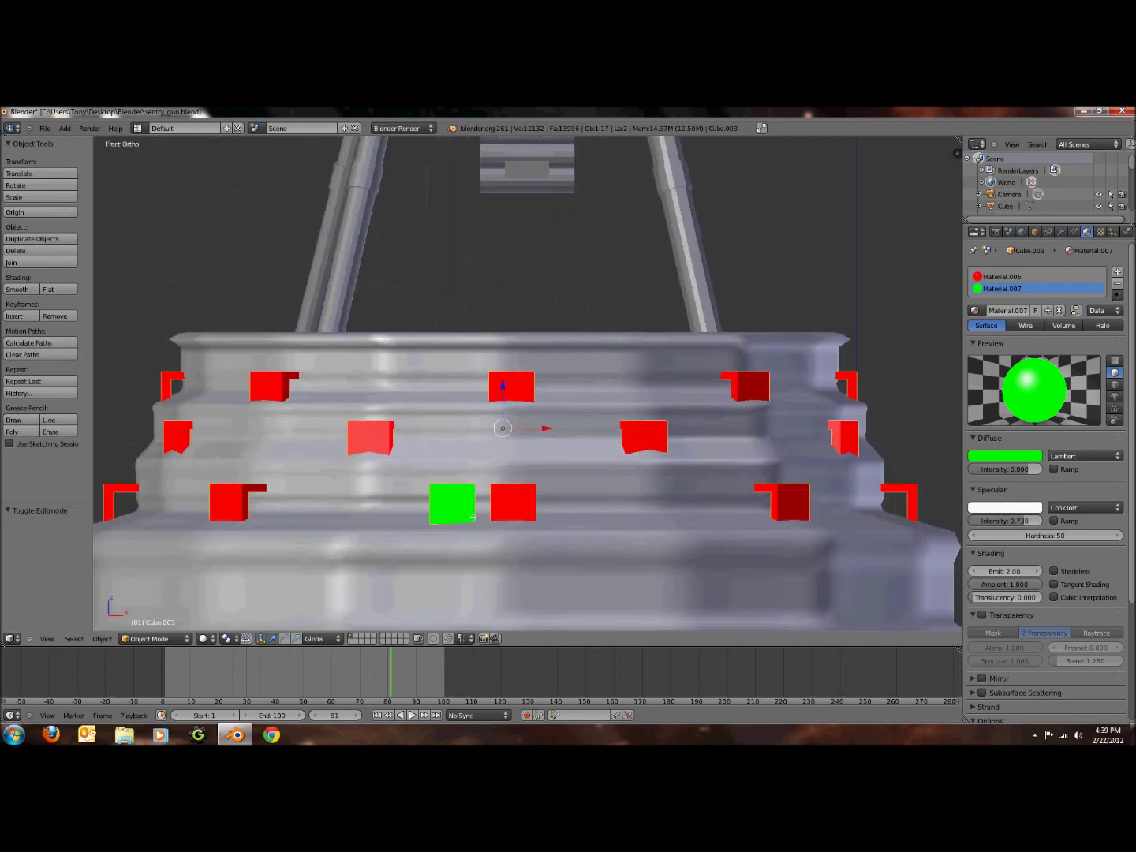
key("Tab")
scroll(538, 451, "up", 2)
key("x")
left_click(537, 451)
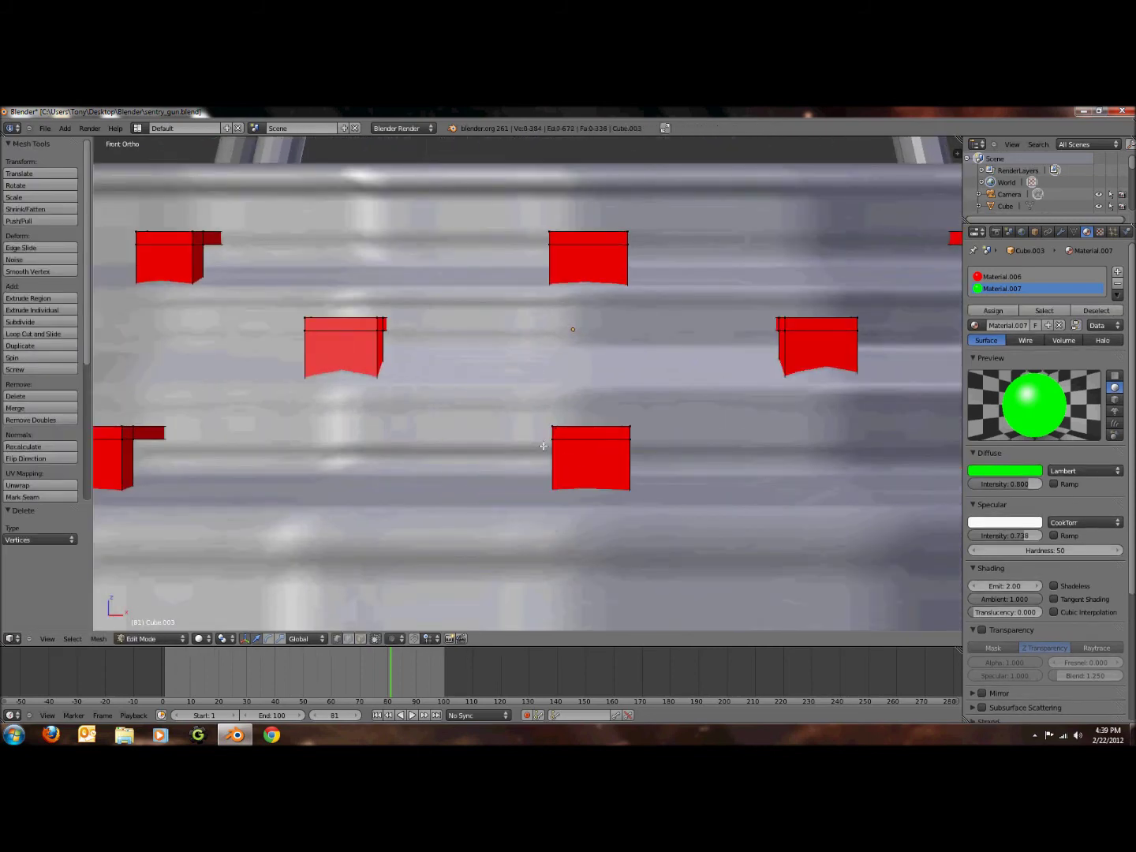
In wireframe, duplicate the lower-centre face and move the copy left along X.
key("z")
key("a")
key("a")
right_click(591, 460)
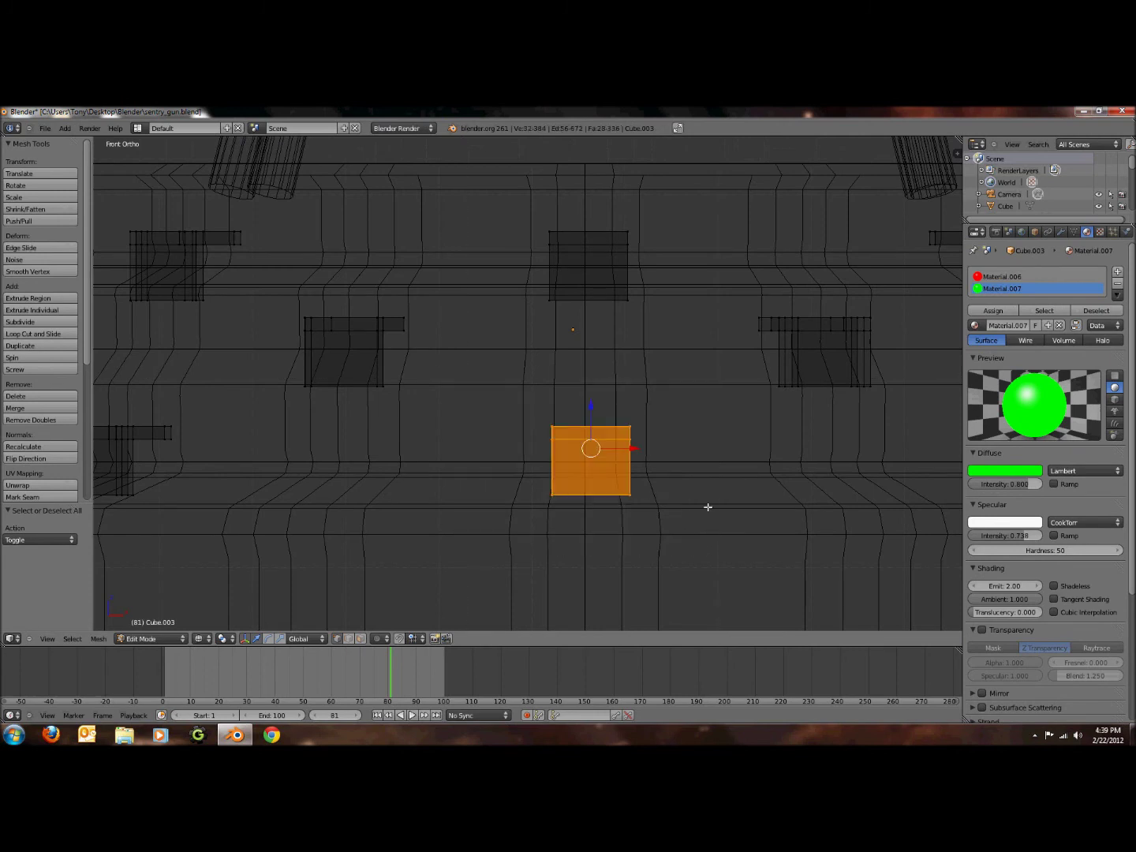
scroll(707, 508, "up", 1)
scroll(751, 496, "down", 1)
key("shift+d")
key("x")
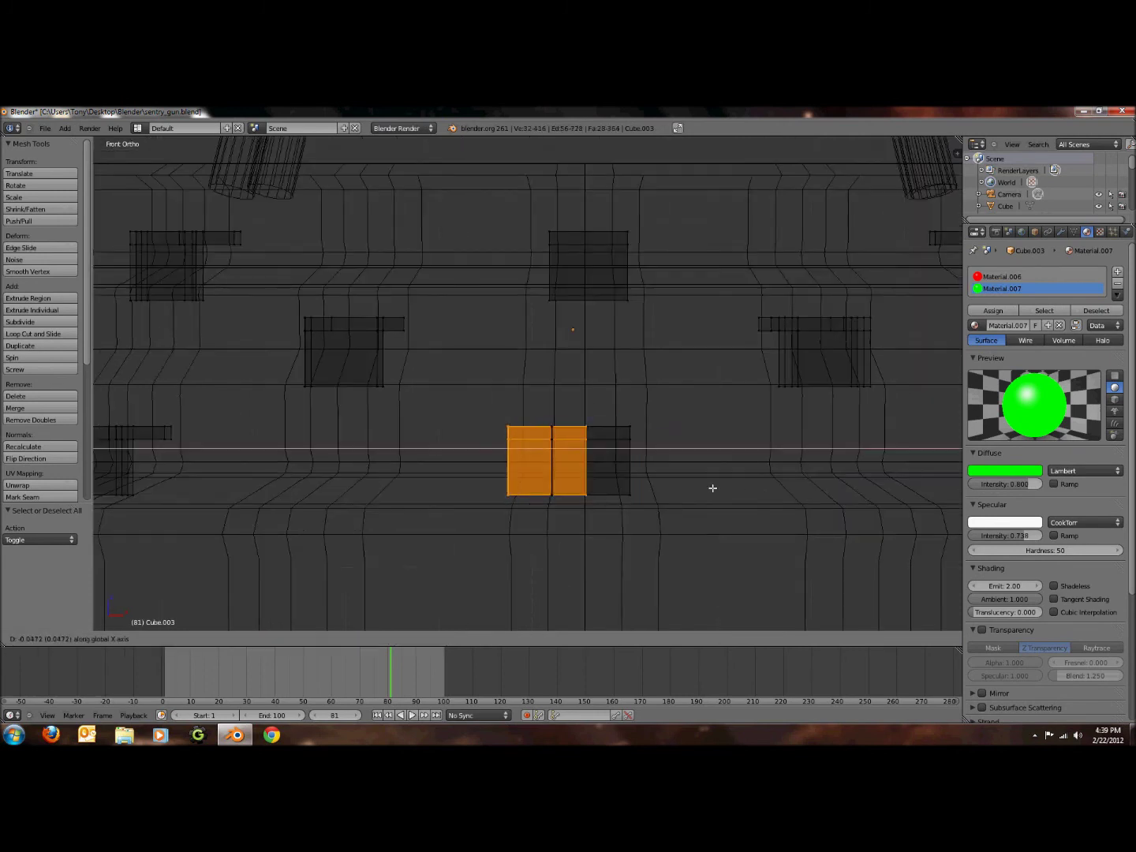
left_click(662, 485)
Assign Material.007 to the copy, return to shaded Object Mode and render.
left_click(993, 310)
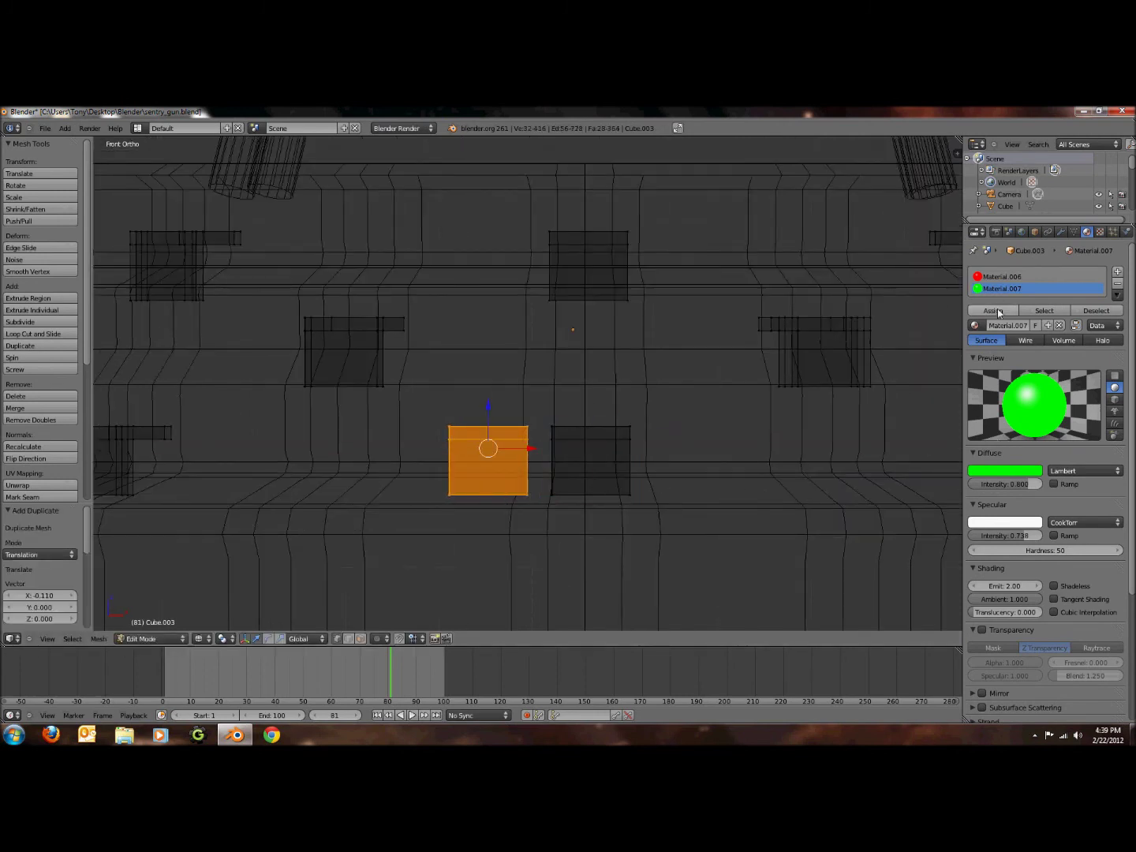
key("Tab")
key("alt+z")
key("F12")
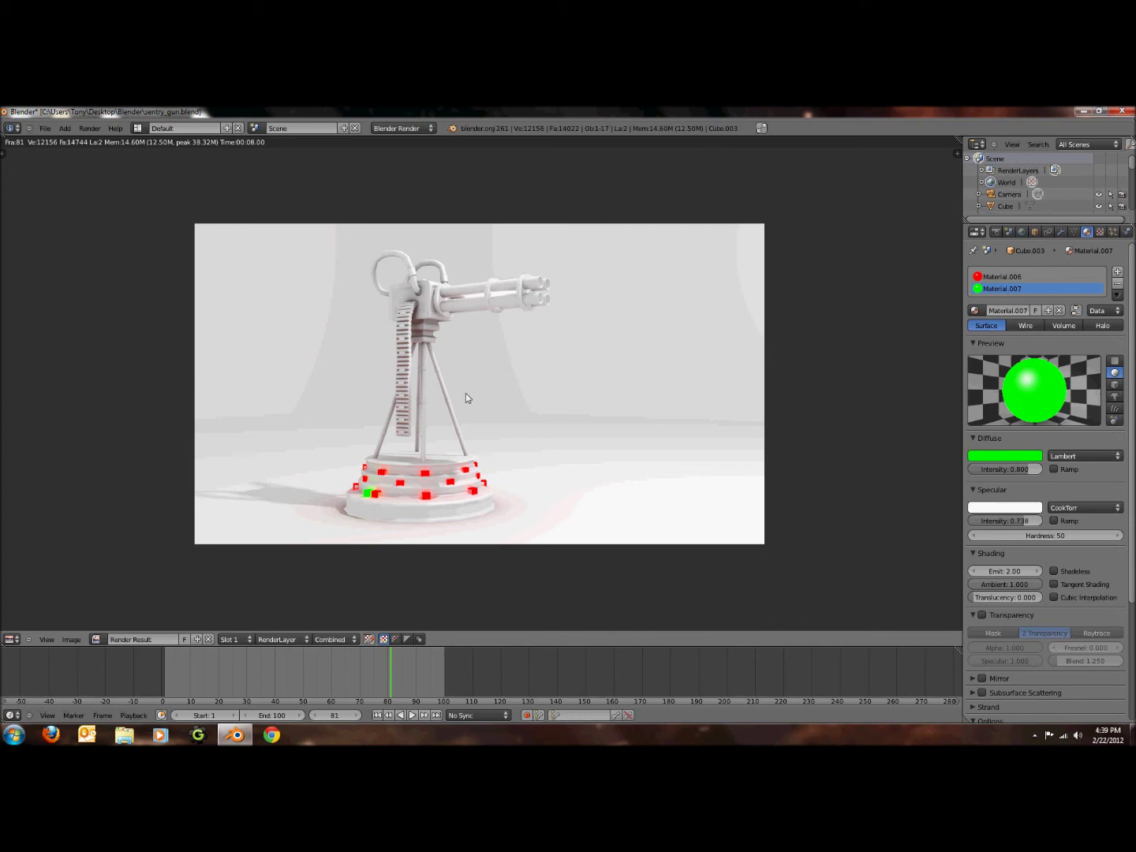
Close the finished render of the turret with red and green glowing squares.
key("Escape")
scroll(615, 361, "down", 7)
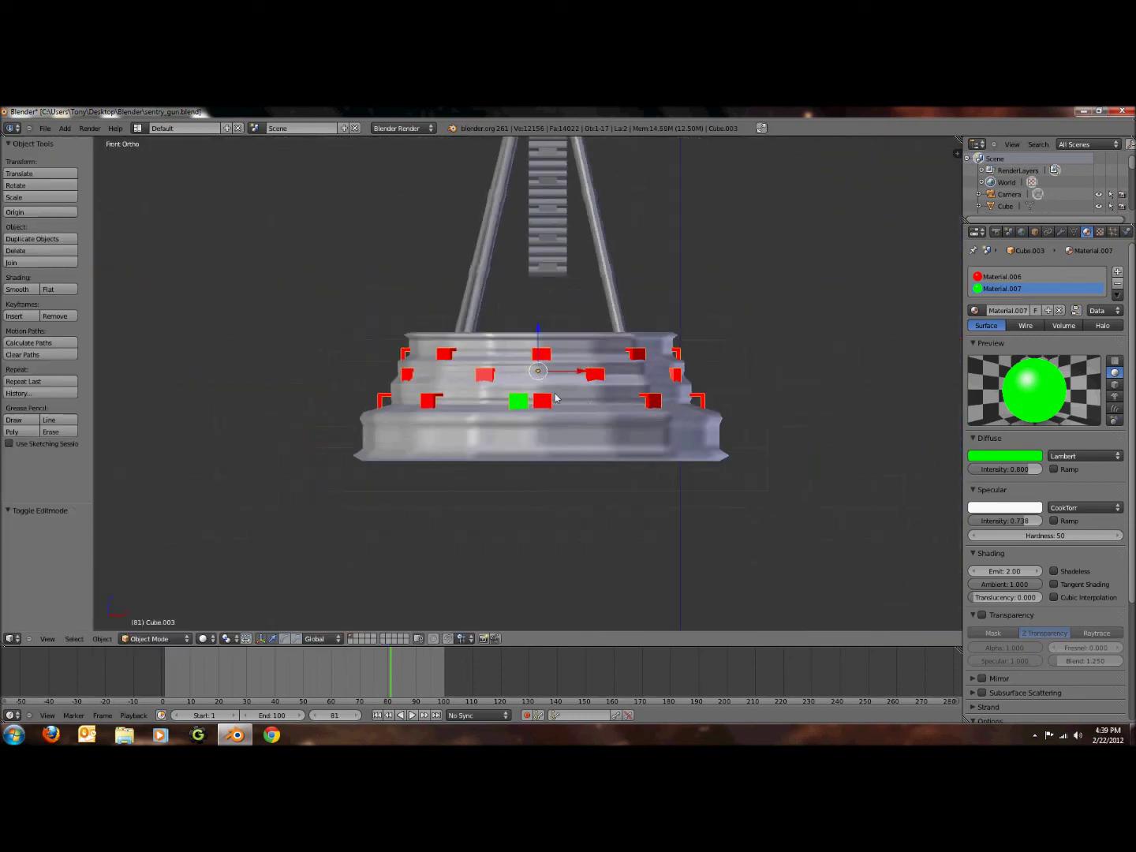
Delete the green square's face from the base lights in Edit Mode.
scroll(480, 410, "up", 3)
key("Tab")
scroll(480, 410, "up", 4)
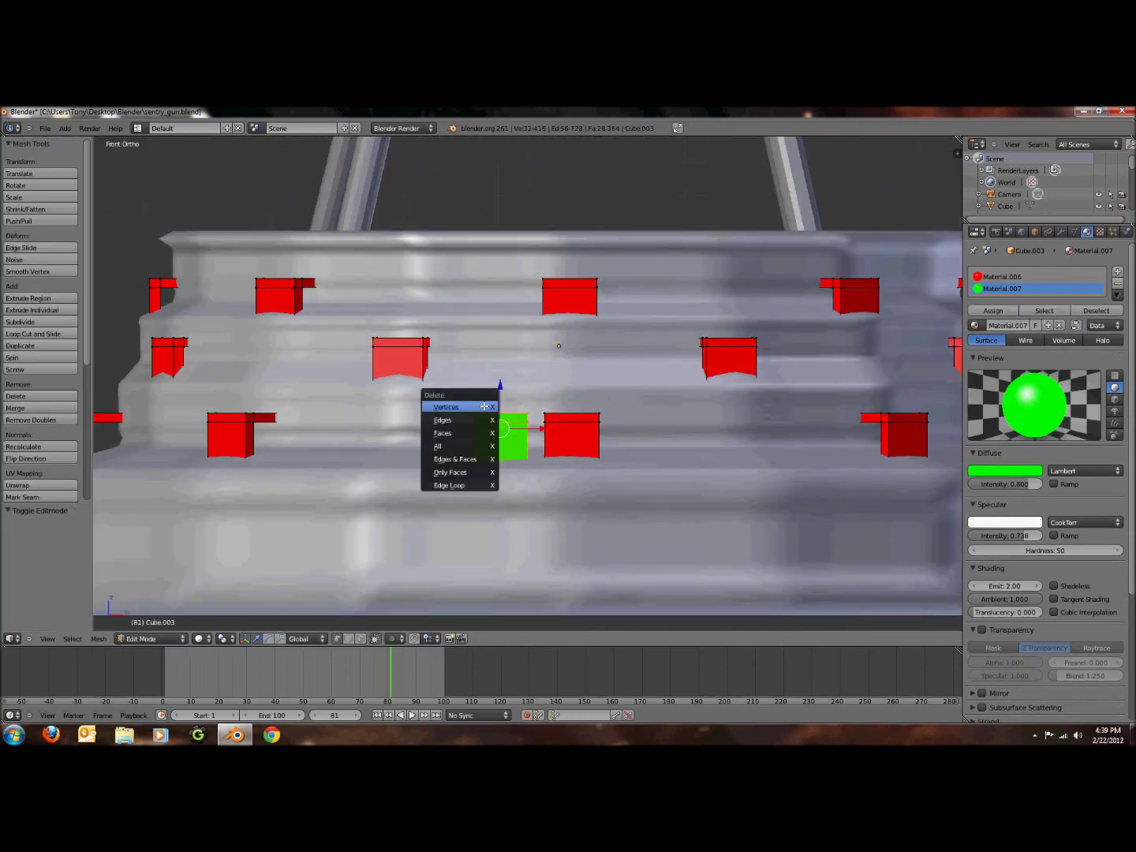
key("Tab")
scroll(484, 406, "down", 8)
Deselect everything and return to the front view.
middle_click_drag(762, 431, 674, 379)
scroll(719, 444, "down", 3)
key("a")
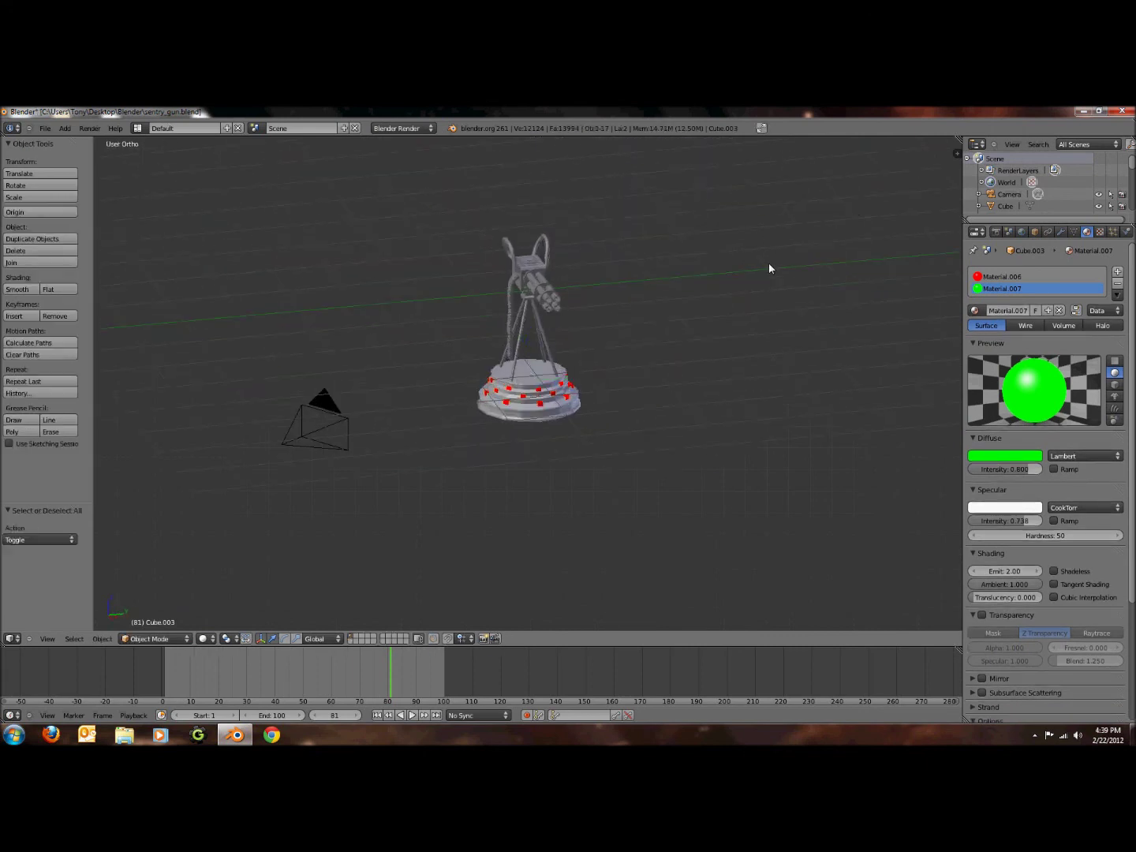
scroll(650, 323, "down", 5)
key("KP_1")
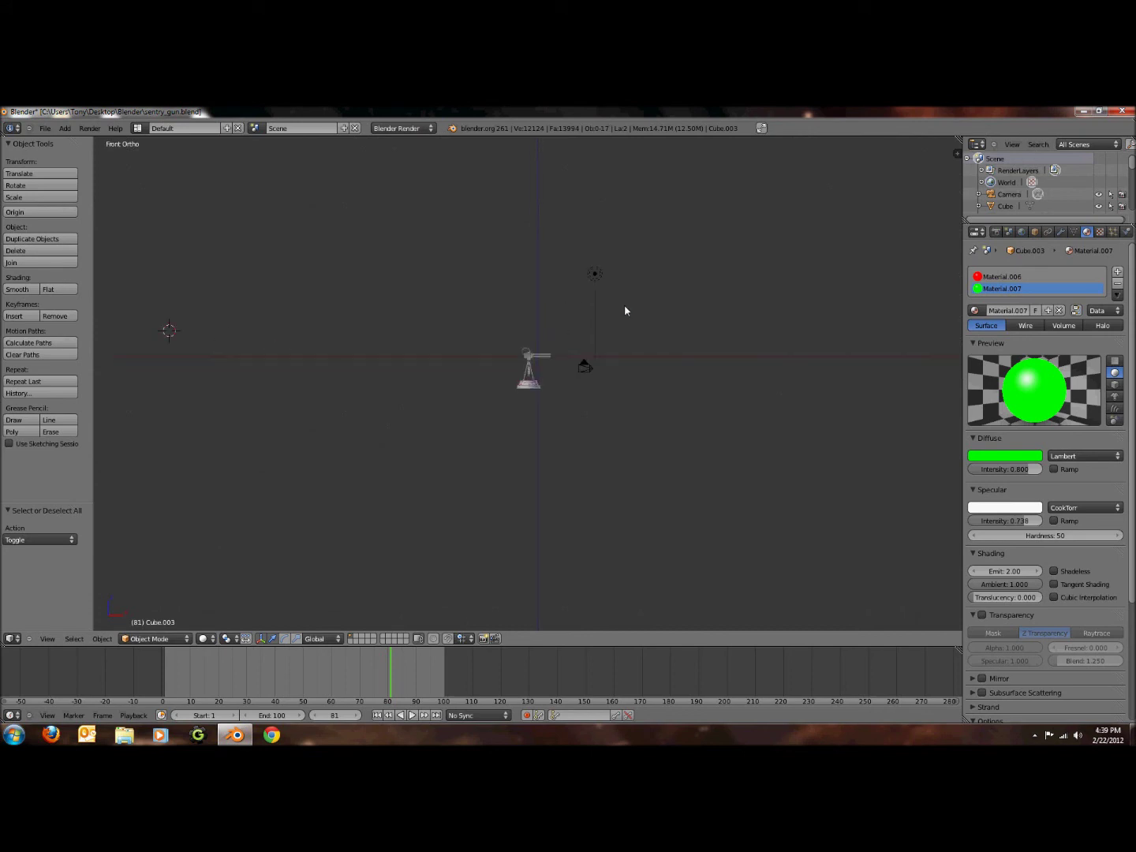
Look through the scene camera, then unhide and select the backdrop cube.
scroll(625, 309, "up", 3)
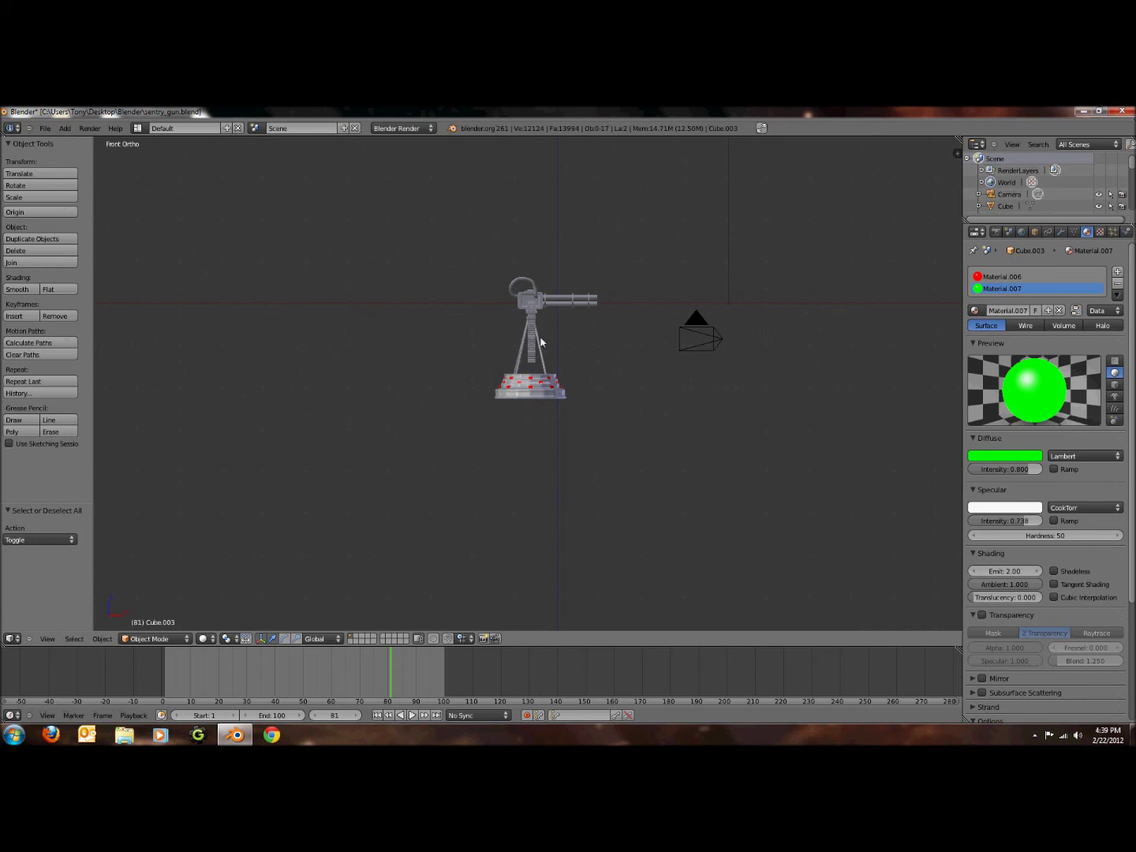
key("KP_0")
key("alt+h")
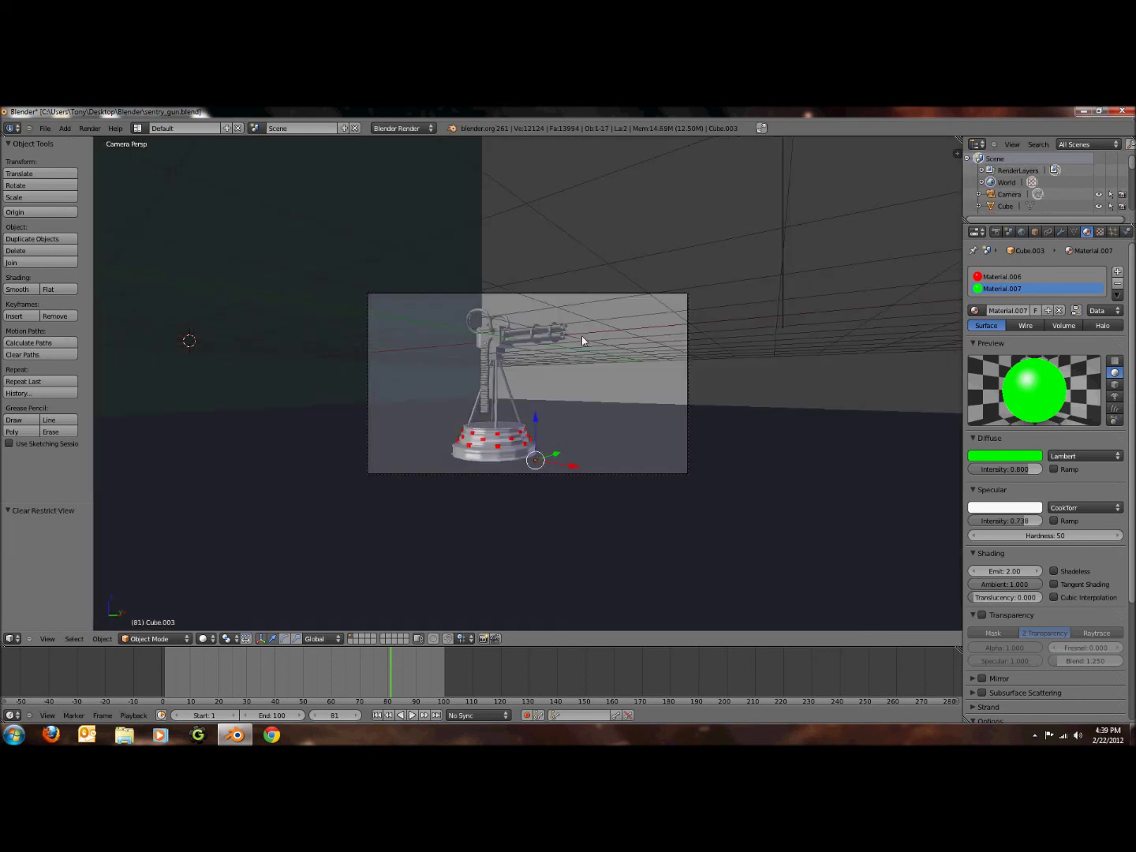
right_click(602, 411)
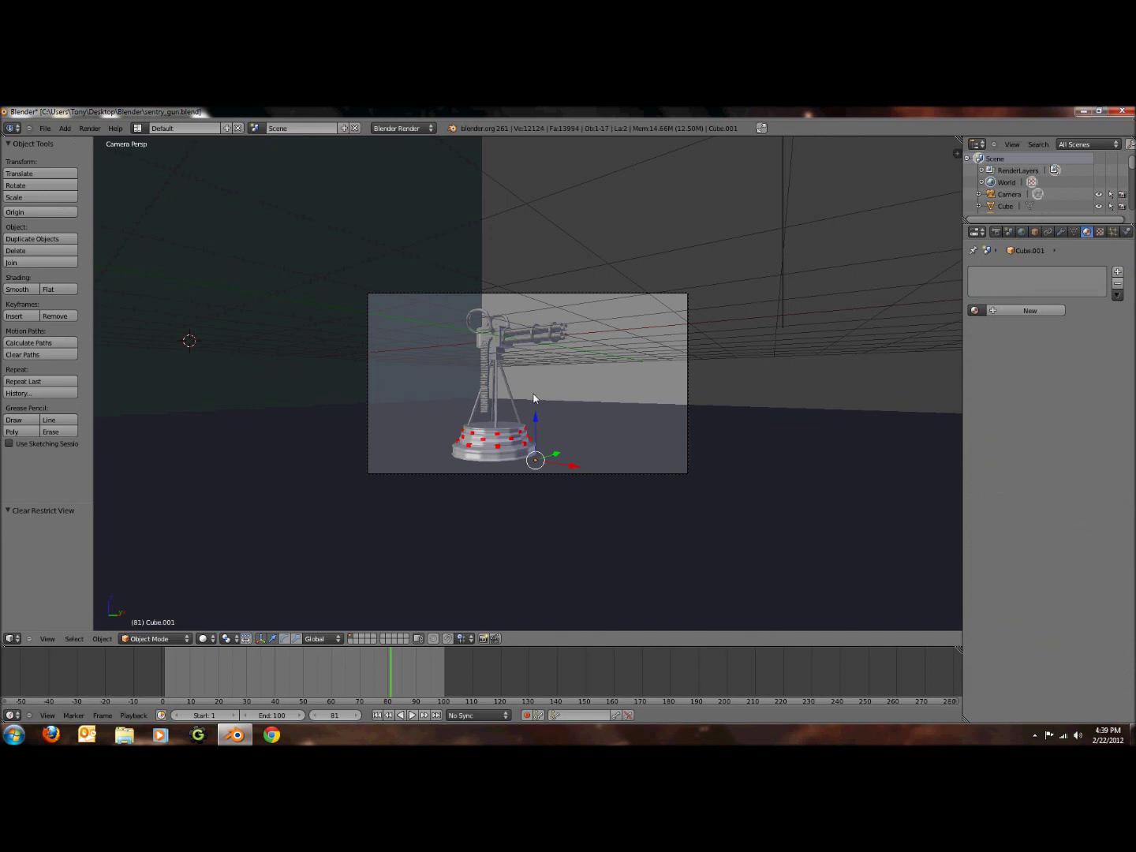
Give the backdrop a new shadeless black material, Material.008, and render the scene.
left_click(1025, 310)
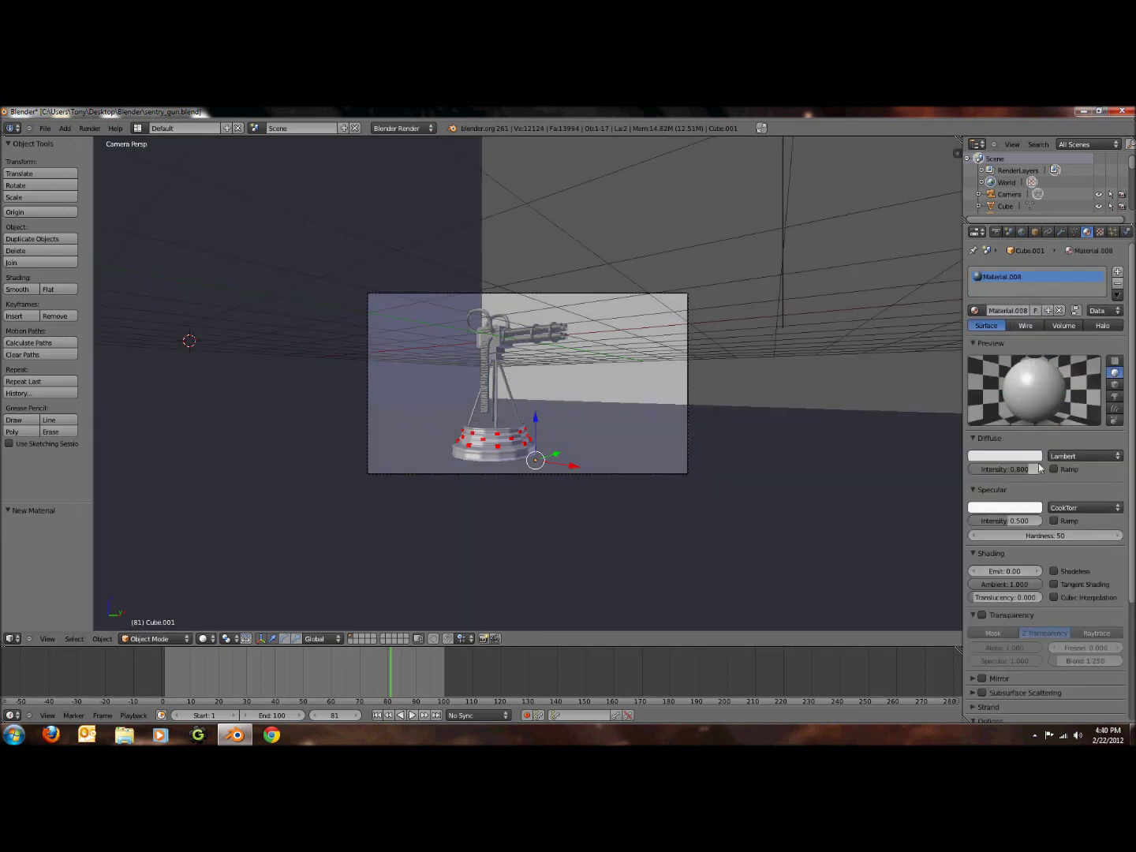
left_click(1054, 571)
left_click(1020, 456)
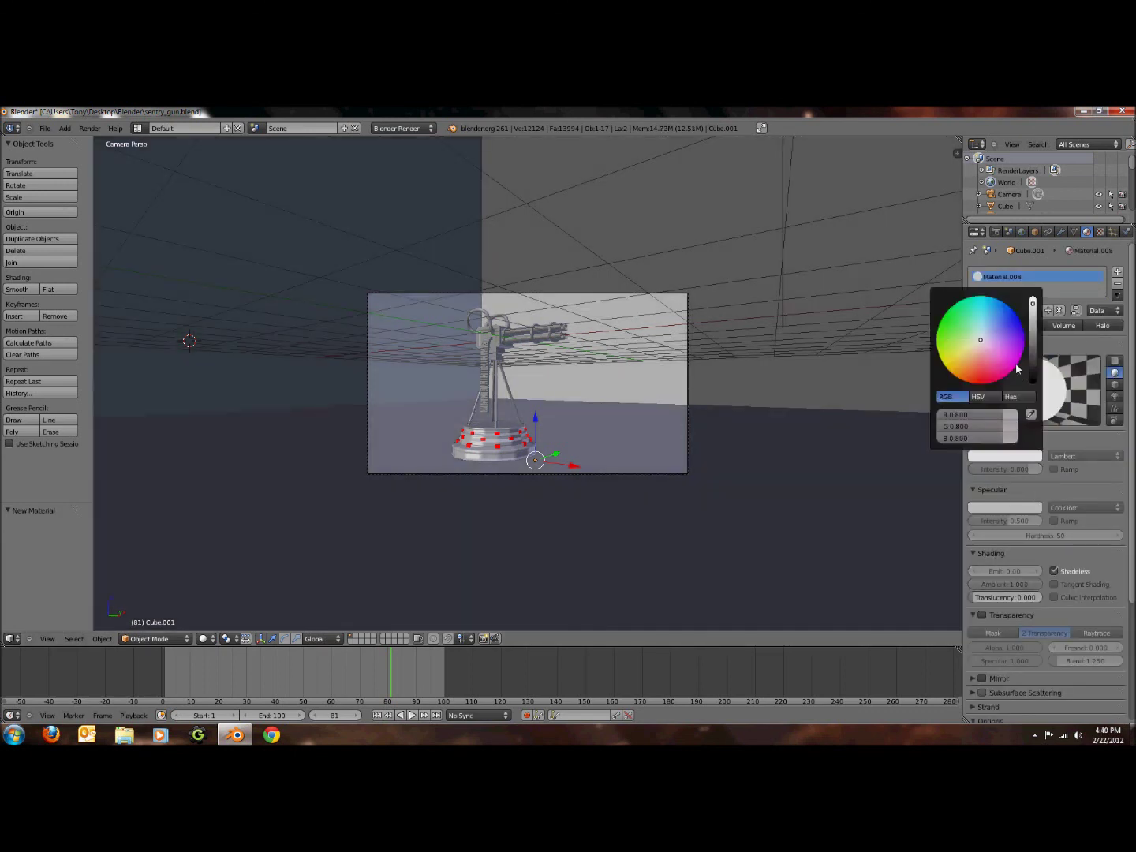
left_click_drag(1033, 355, 1033, 383)
key("F12")
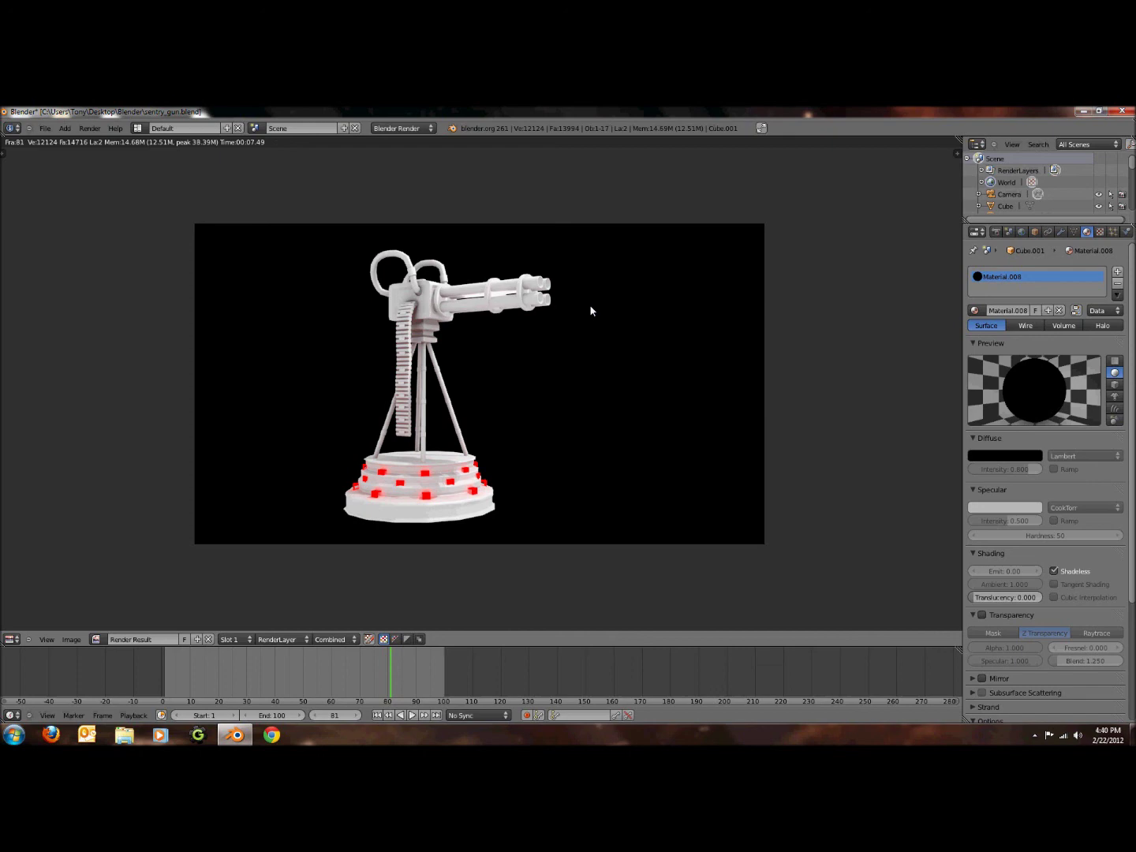
Remove the backdrop's black Material.008 slot and render the scene again.
key("Escape")
scroll(729, 420, "up", 2)
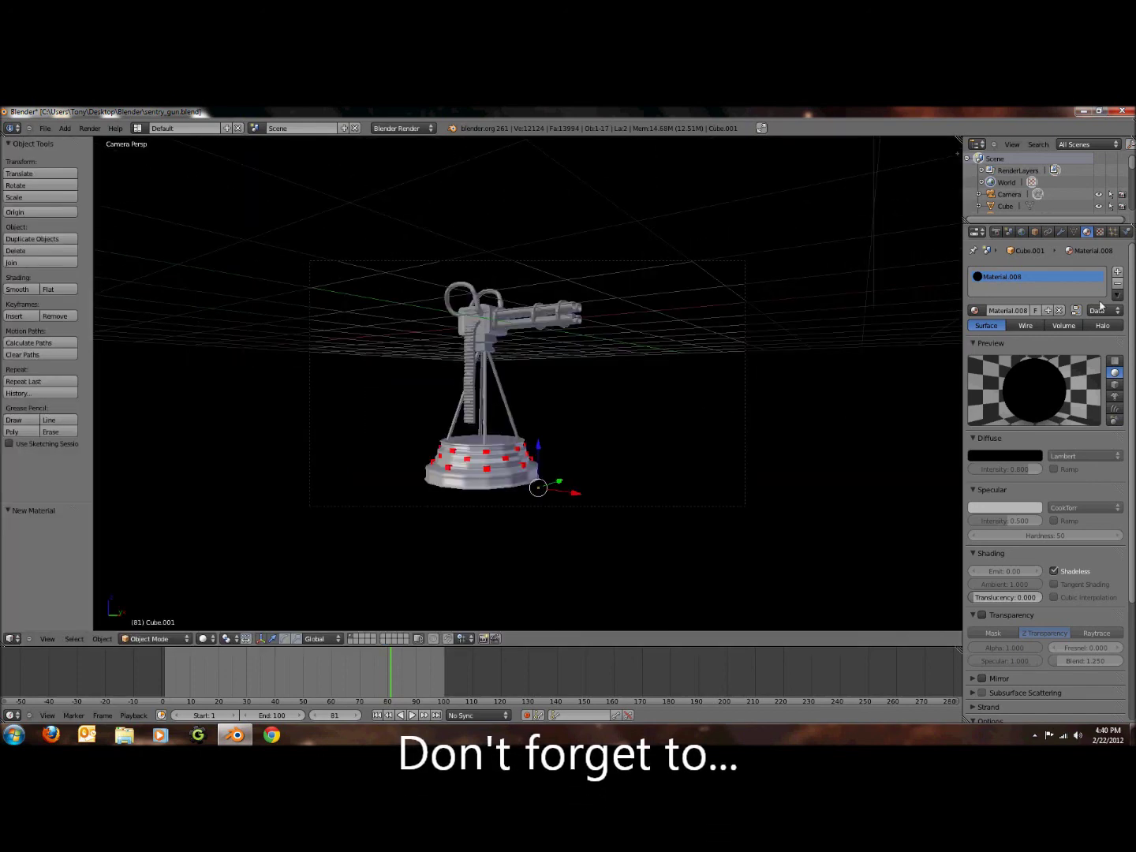
left_click(1117, 282)
scroll(680, 380, "up", 3)
key("space")
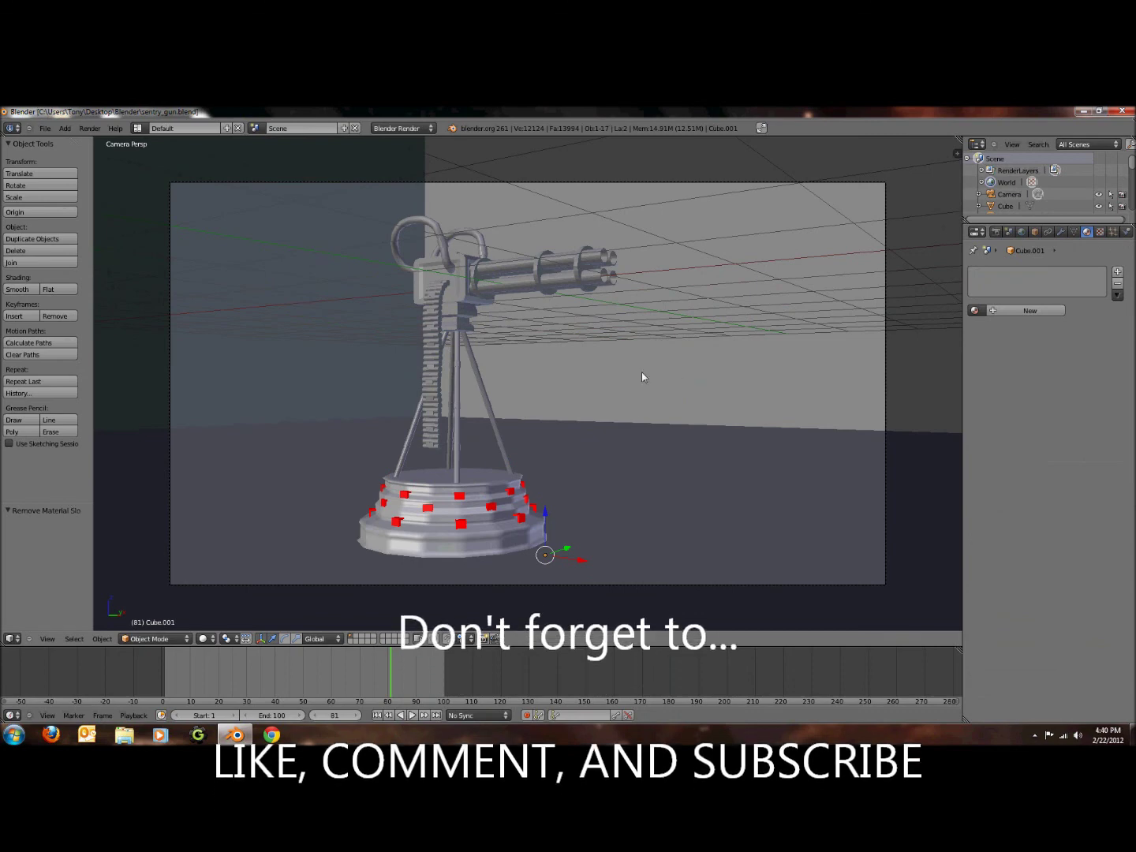
key("F12")
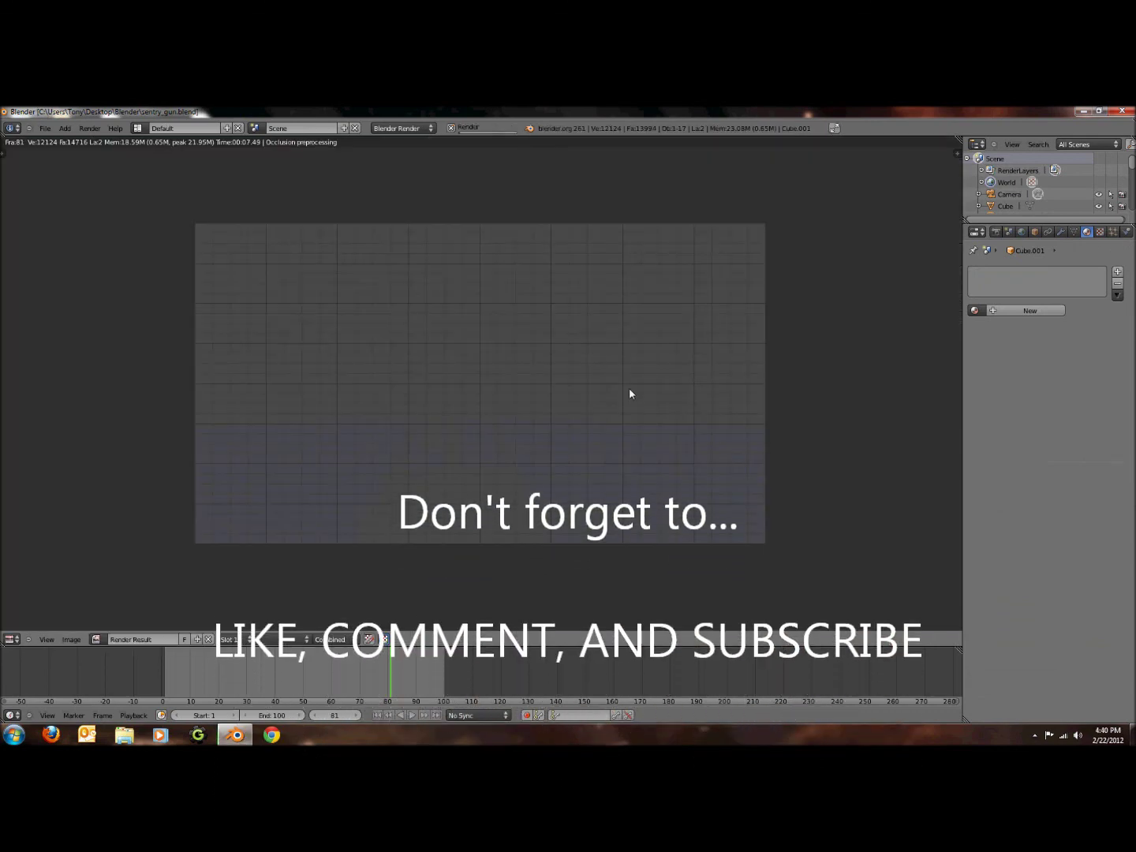